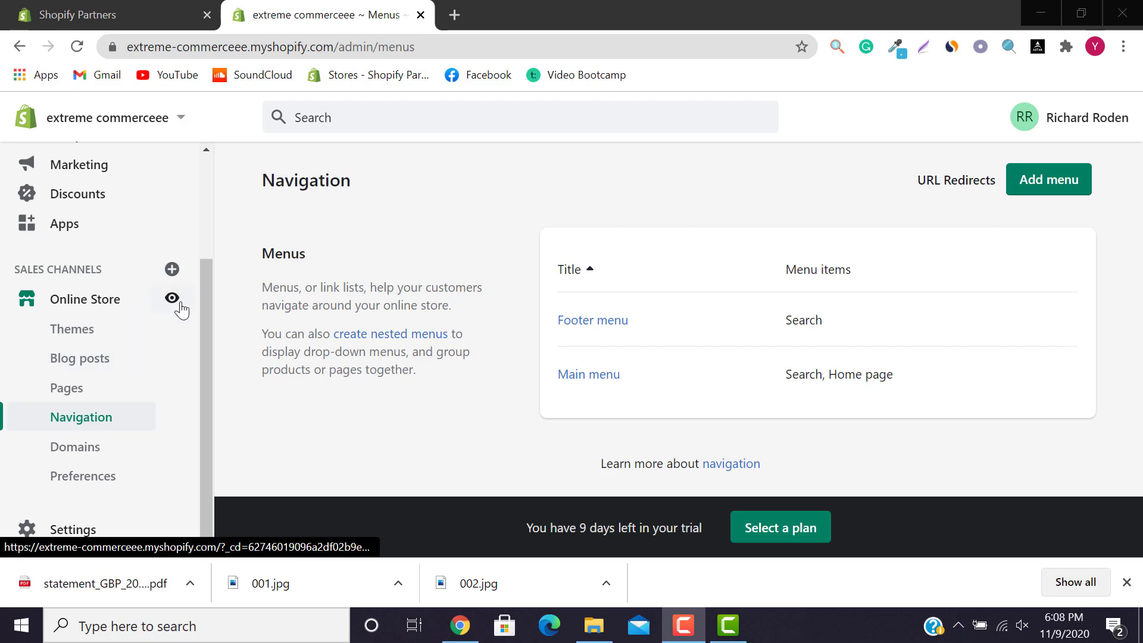
# View the online store and examine its header menu and footer quick links, returning to the Navigation page of the admin
pyautogui.click(180, 304)
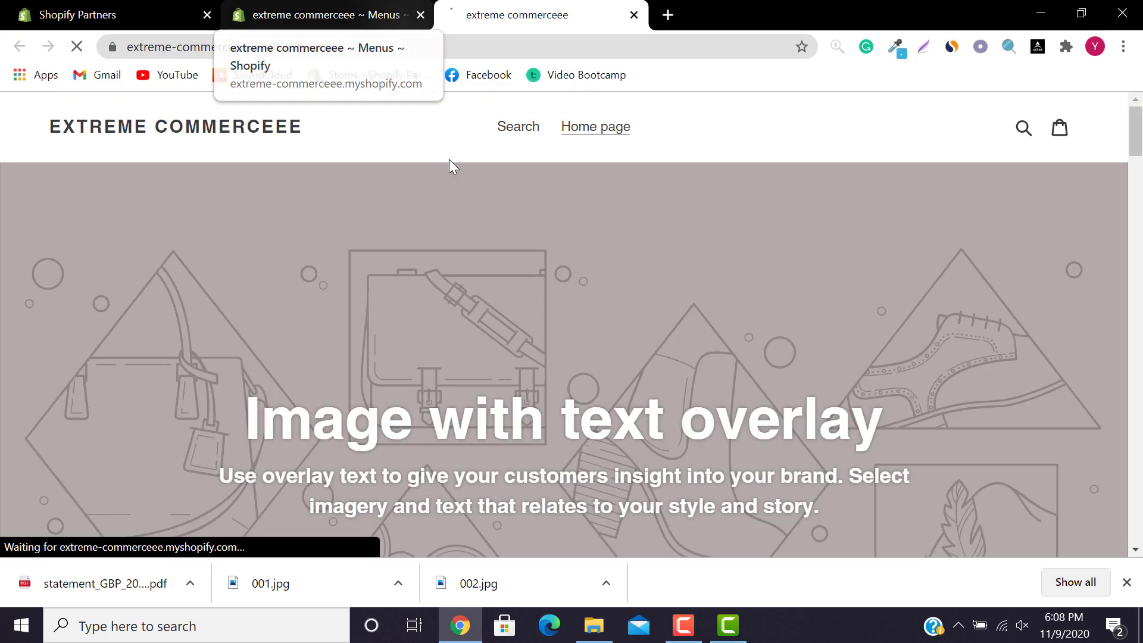
pyautogui.moveTo(1141, 150); pyautogui.dragTo(1141, 143)
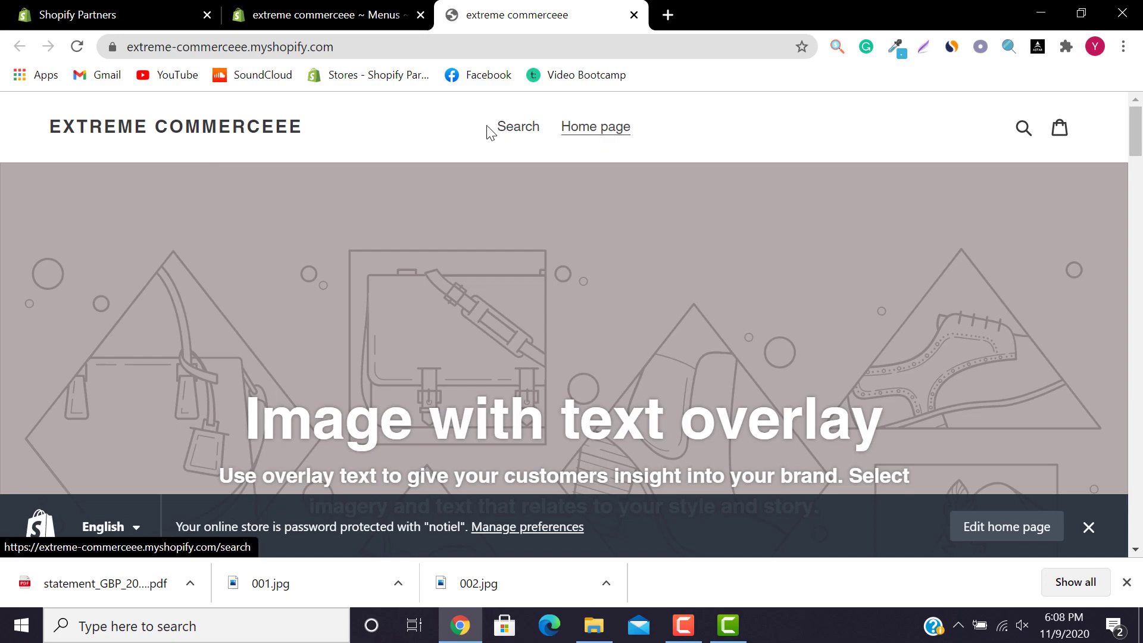
pyautogui.moveTo(1136, 135); pyautogui.dragTo(1113, 623)
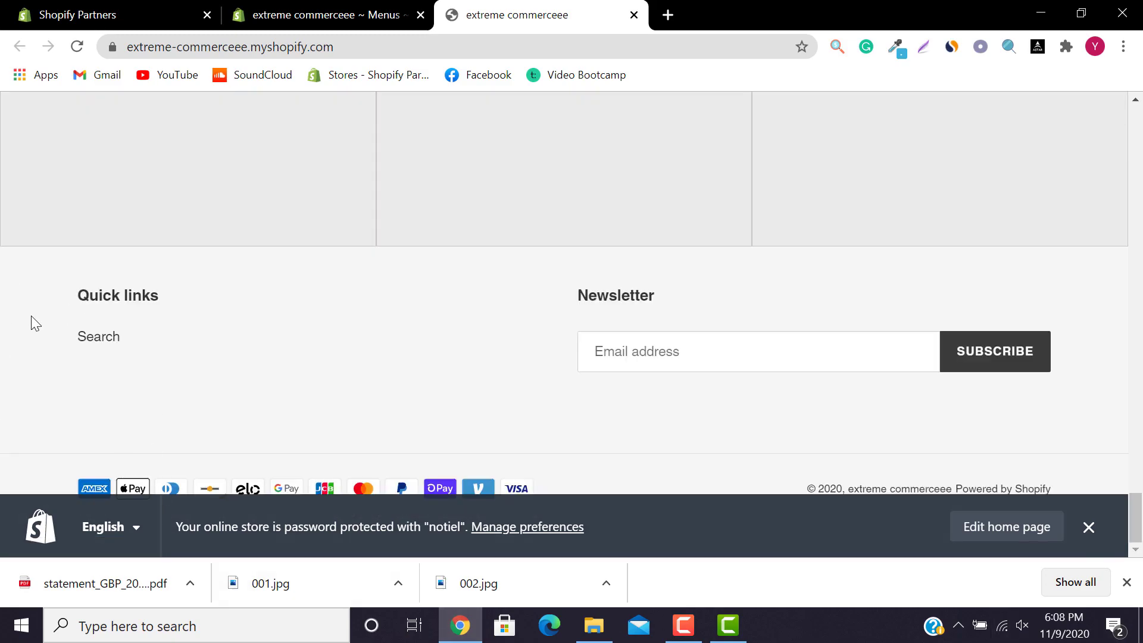
pyautogui.click(350, 8)
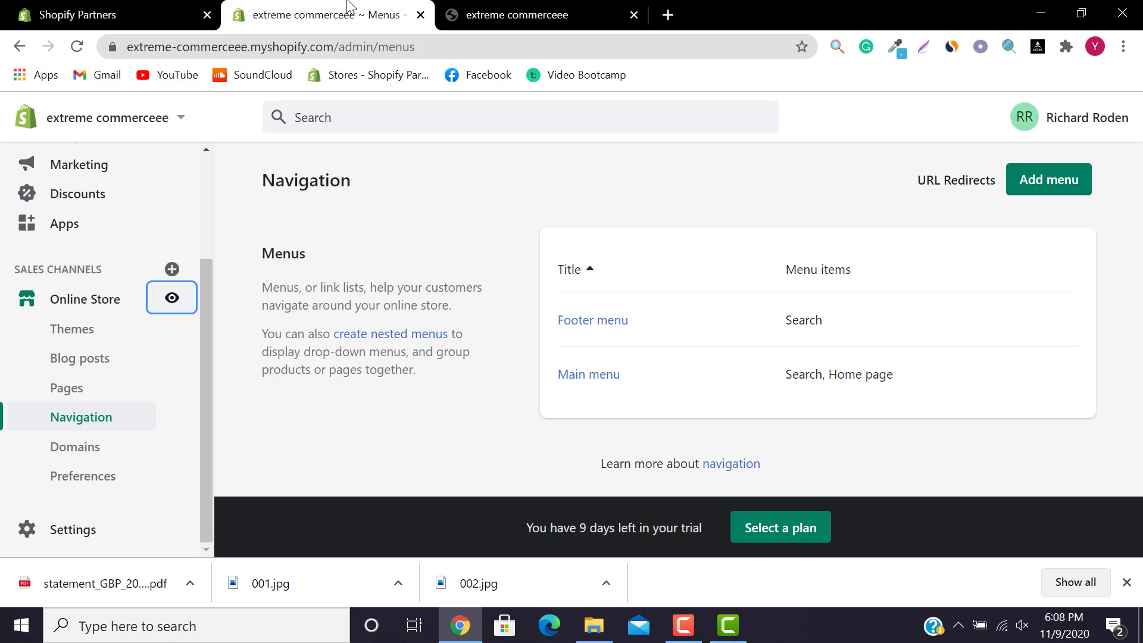
pyautogui.click(451, 385)
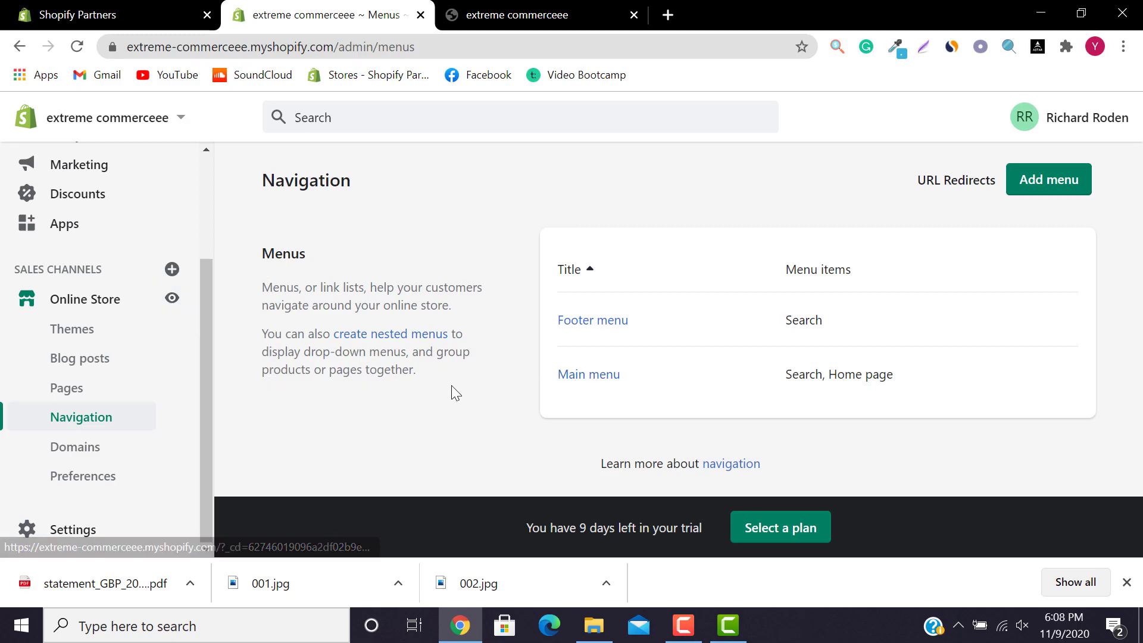
# Open the Main menu for editing and check where its items appear in the storefront header
pyautogui.click(600, 375)
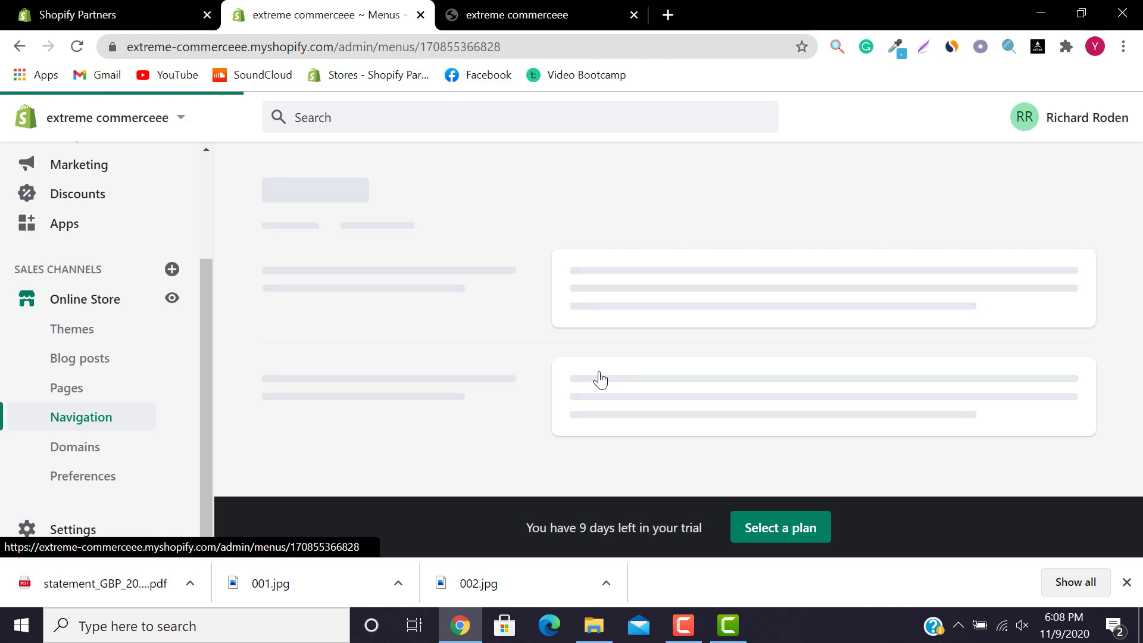
pyautogui.click(633, 4)
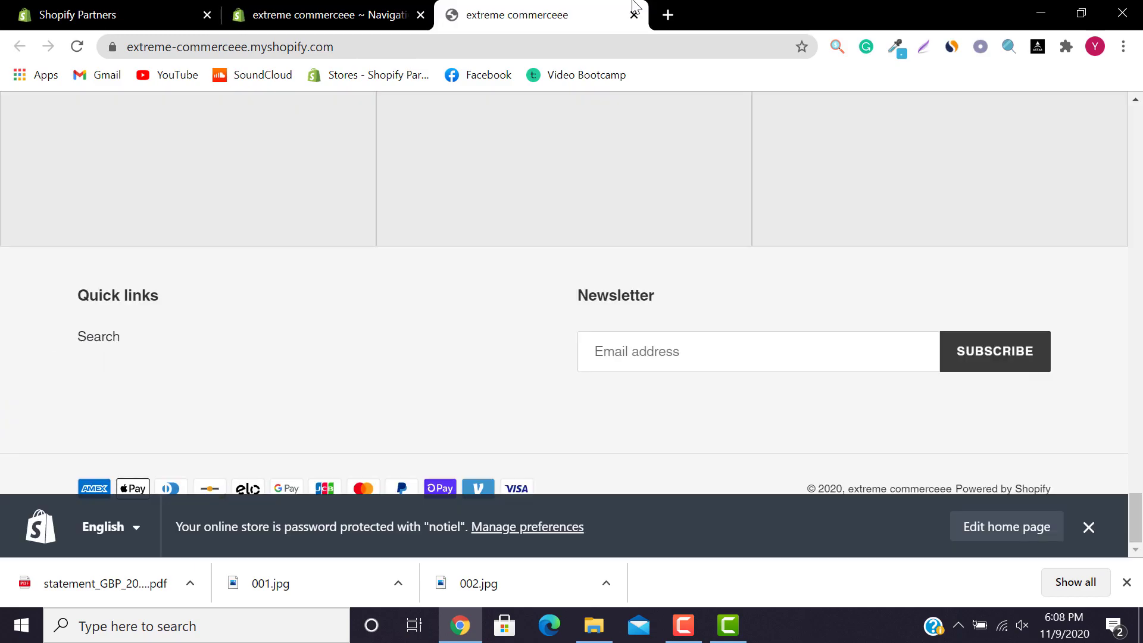
pyautogui.moveTo(1136, 519); pyautogui.dragTo(1139, 119)
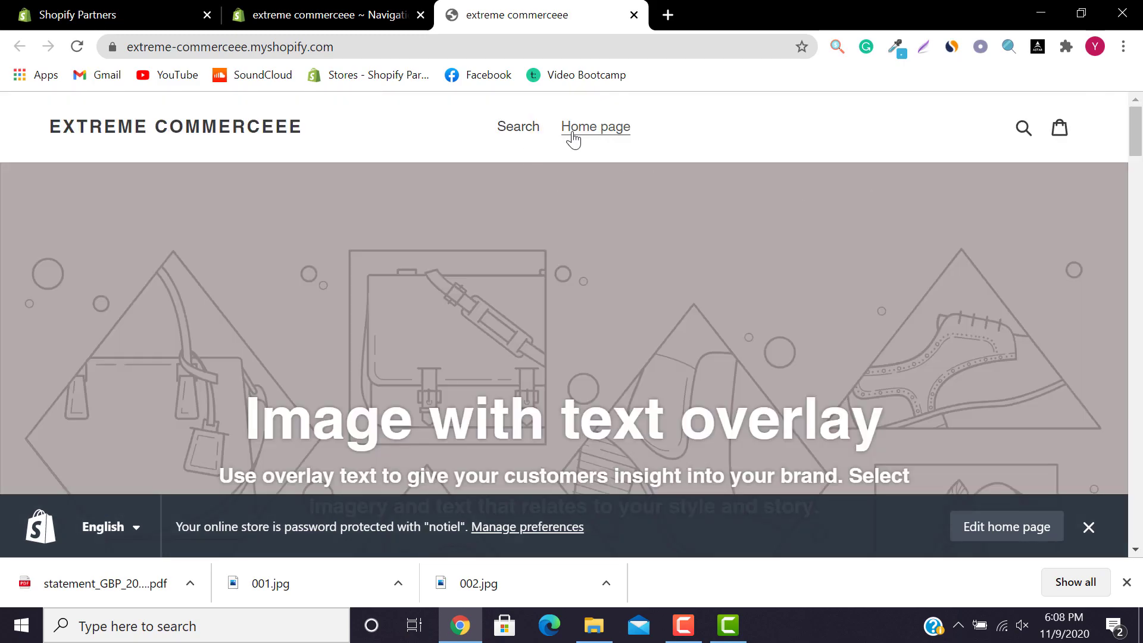
pyautogui.click(387, 9)
# Add an All Collections item to the main menu, linked to all collections
pyautogui.scroll(-2, 532, 321)
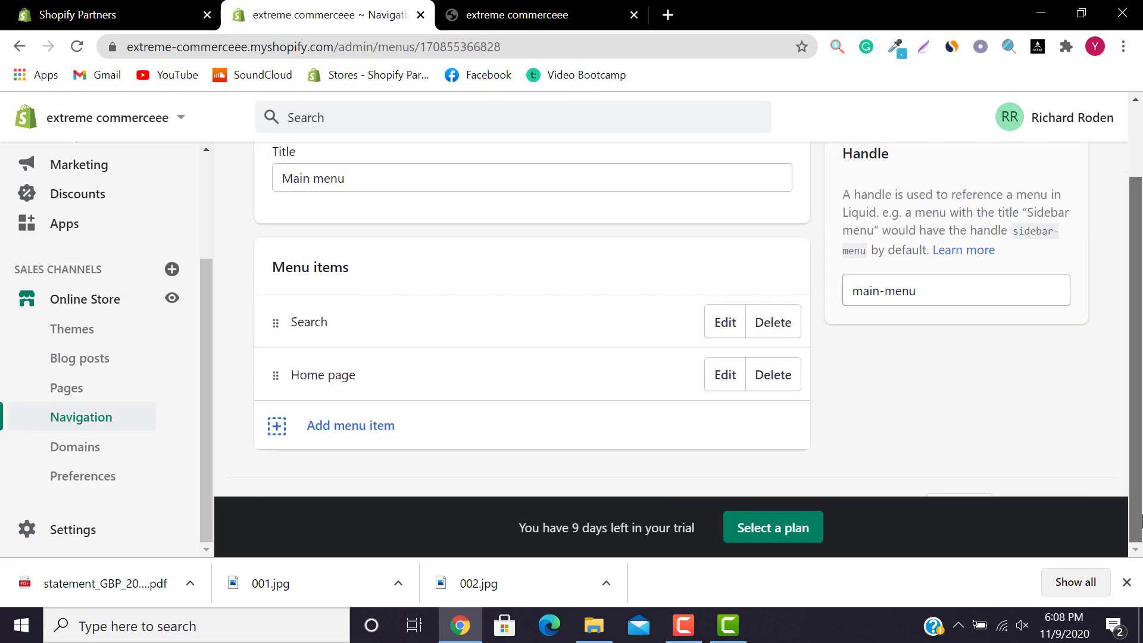
pyautogui.click(357, 442)
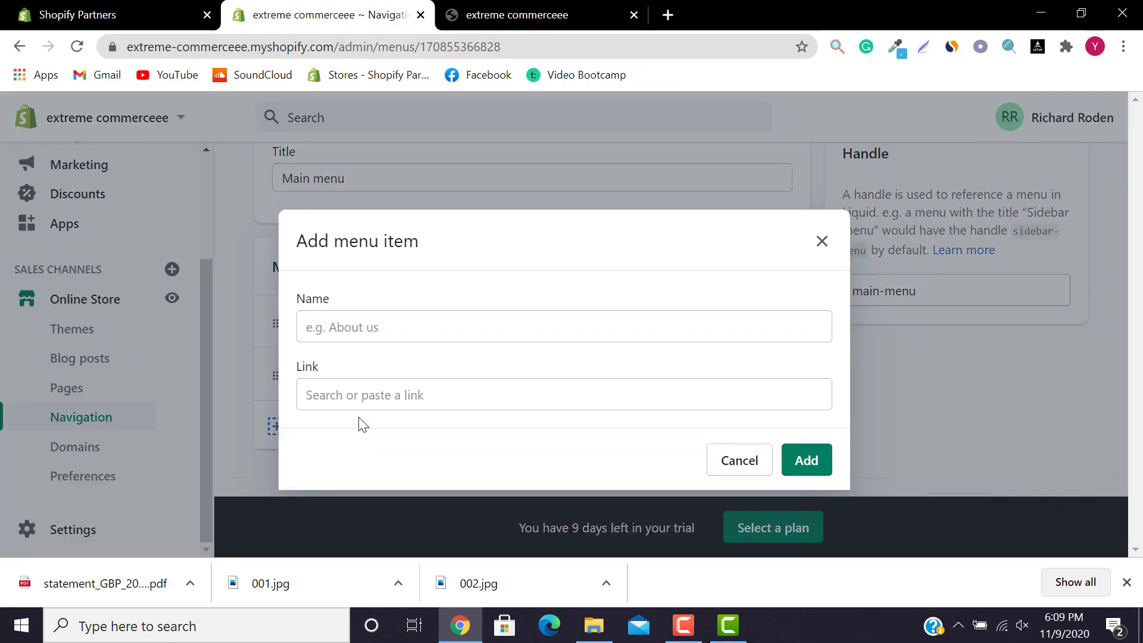
pyautogui.click(359, 396)
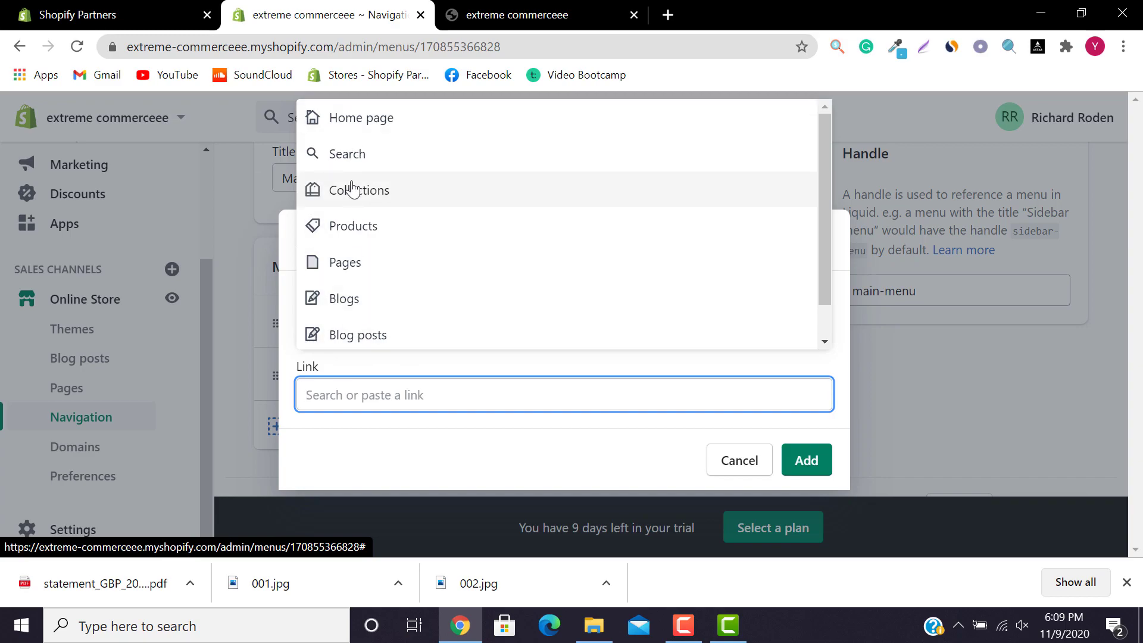
pyautogui.click(370, 196)
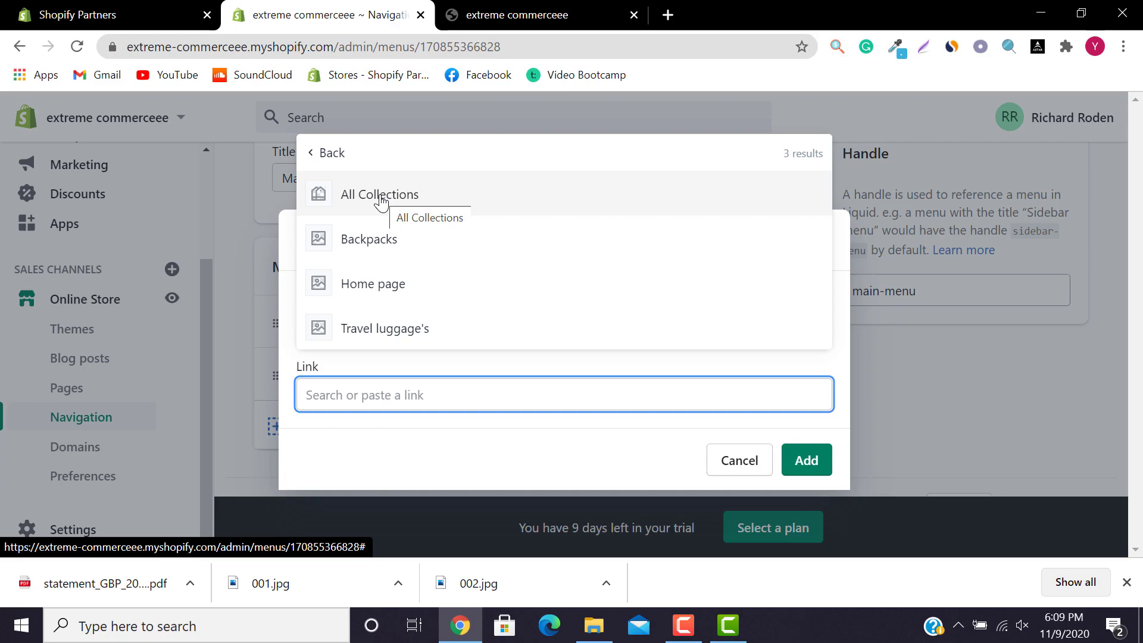
pyautogui.click(380, 197)
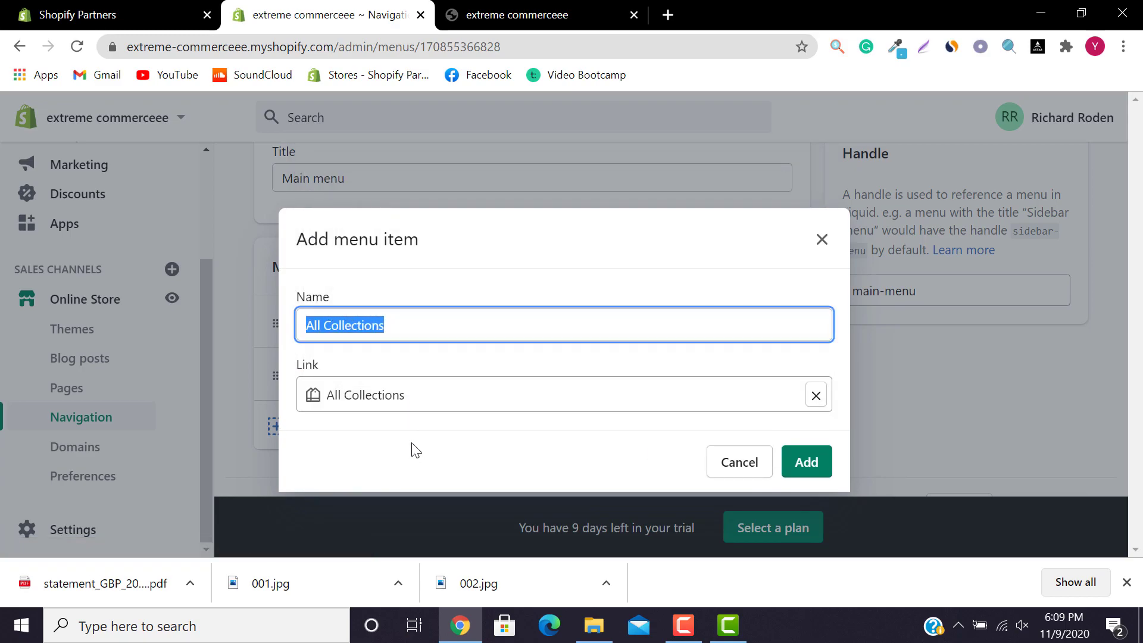
pyautogui.click(797, 476)
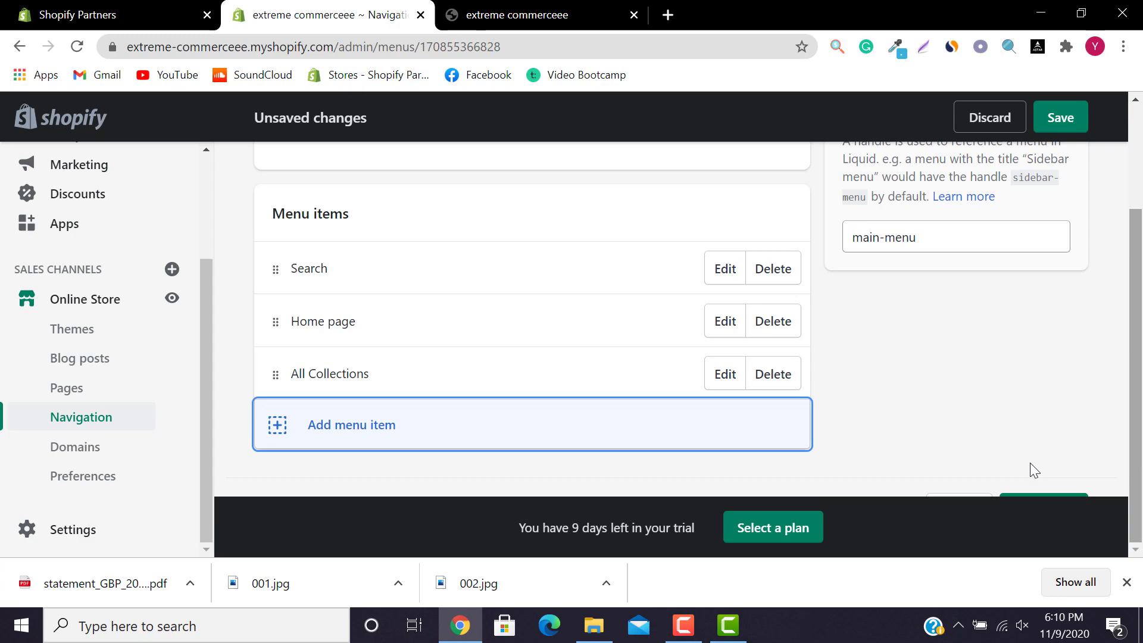
# Add a Backpacks item to the main menu, linked to the Backpacks collection
pyautogui.click(372, 435)
pyautogui.click(348, 399)
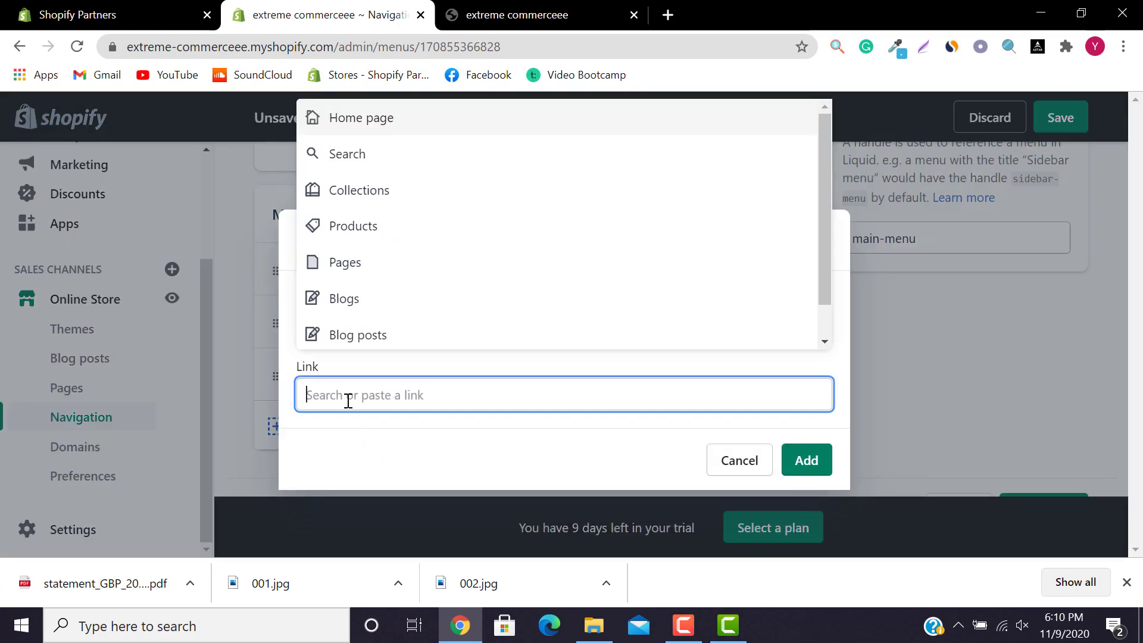
pyautogui.click(377, 190)
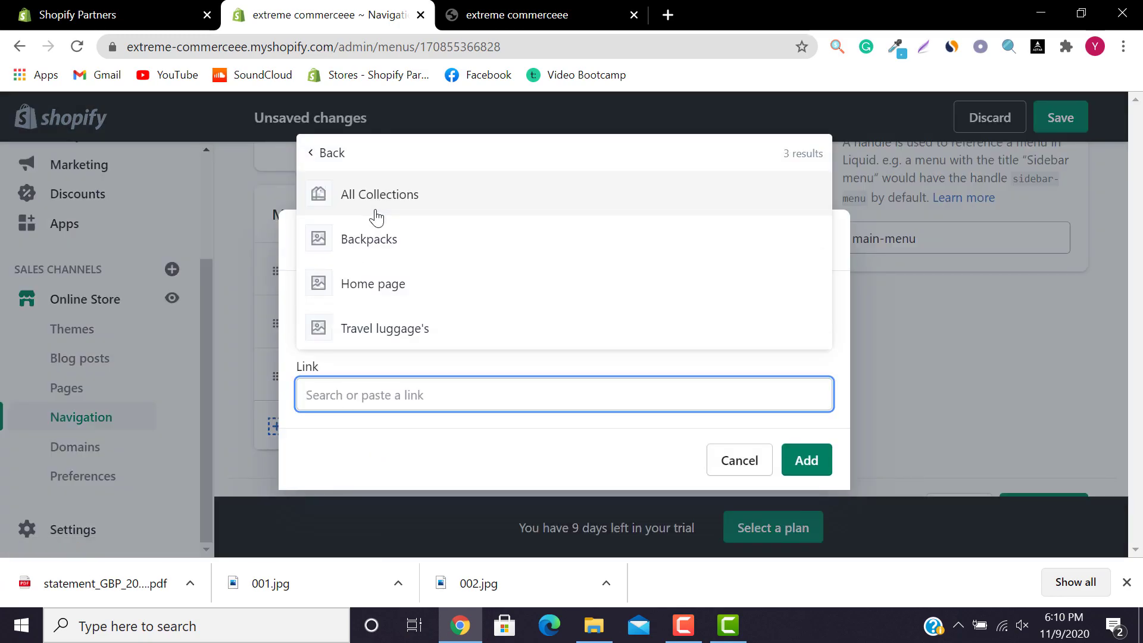
pyautogui.click(383, 258)
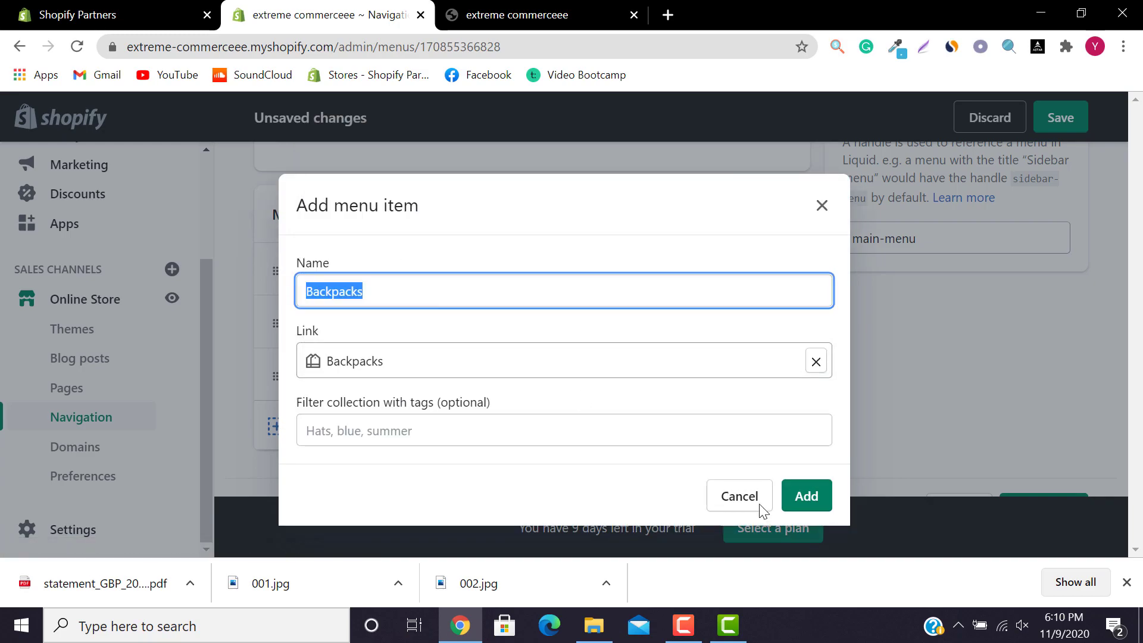
pyautogui.click(809, 498)
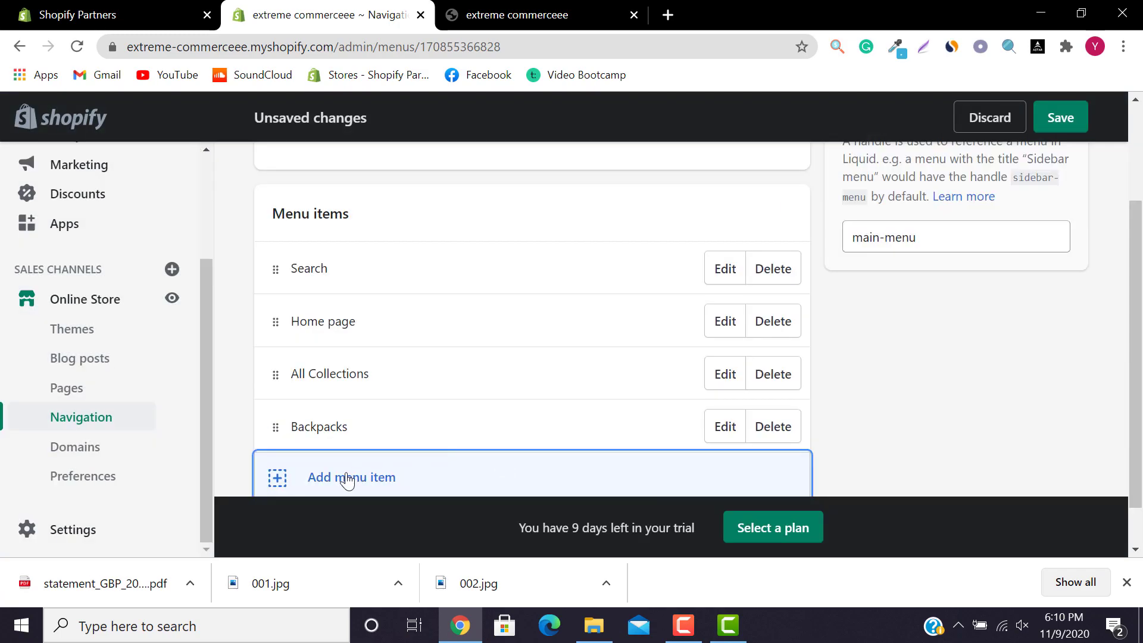
# Add a Travel luggage's item to the main menu, linked to the Travel luggage's collection
pyautogui.scroll(-1, 464, 425)
pyautogui.click(358, 426)
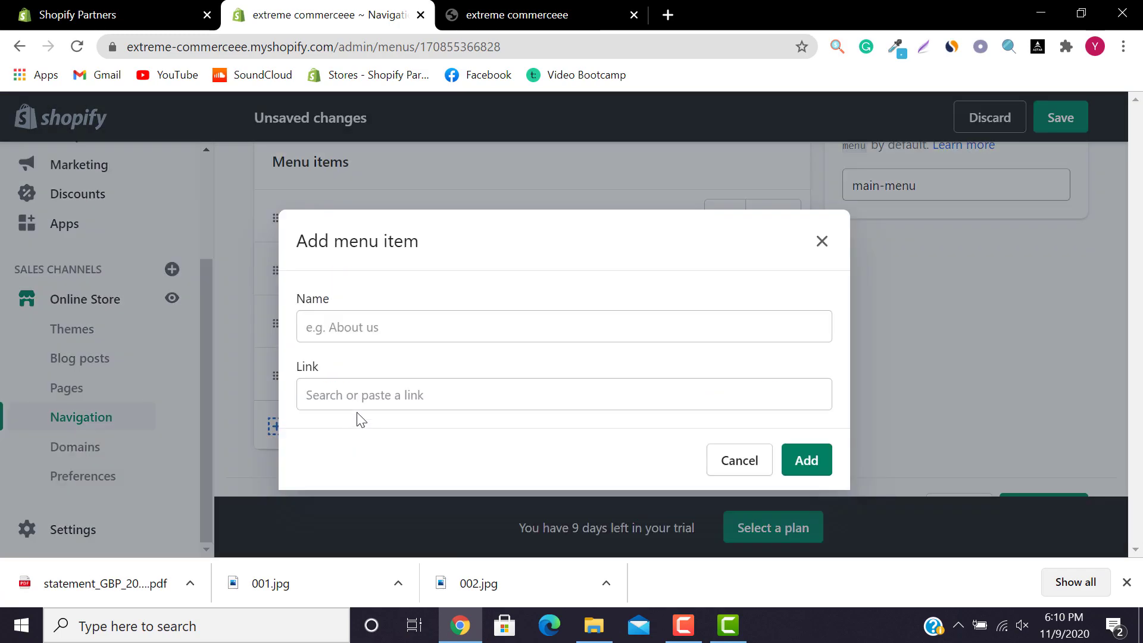
pyautogui.click(360, 225)
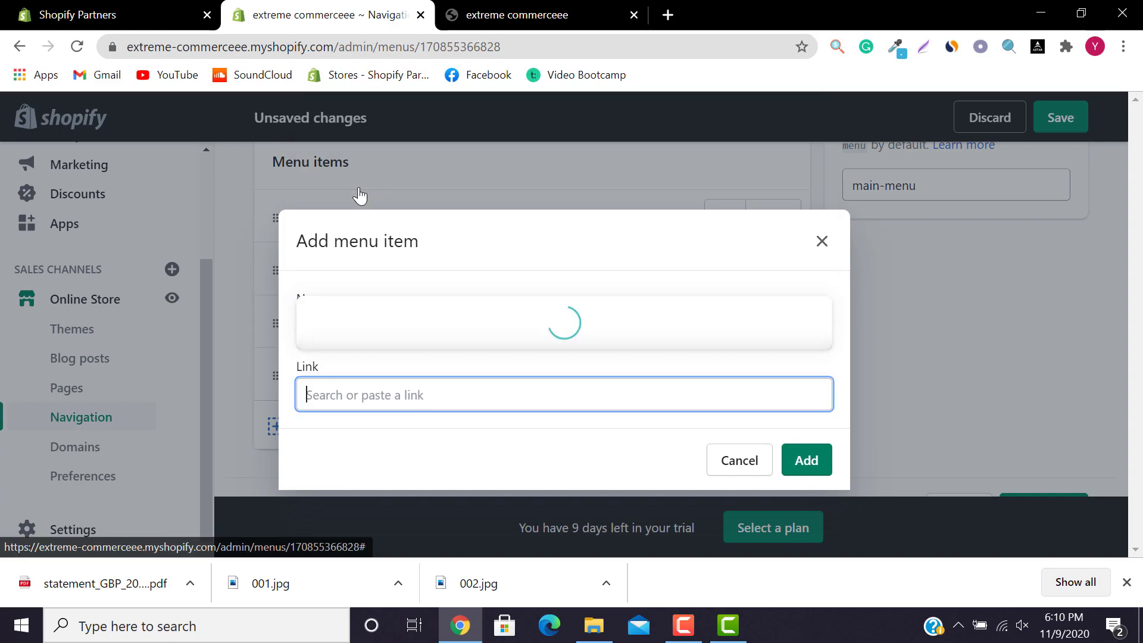
pyautogui.click(348, 333)
pyautogui.click(807, 500)
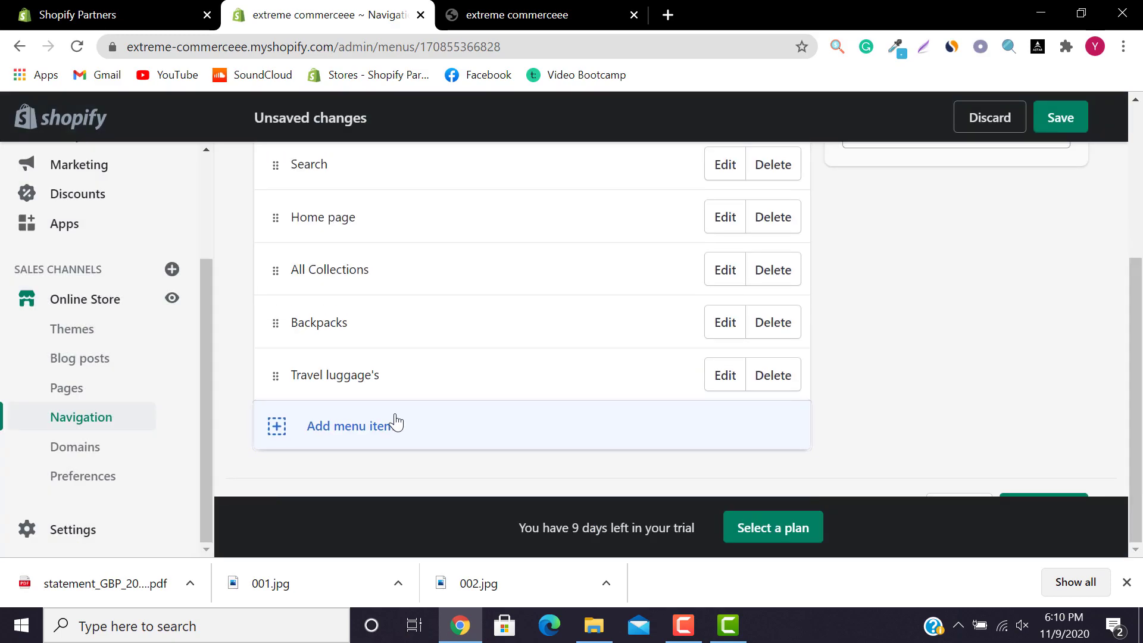
# Add an All Products item to the main menu, linked to all products
pyautogui.click(396, 423)
pyautogui.click(391, 396)
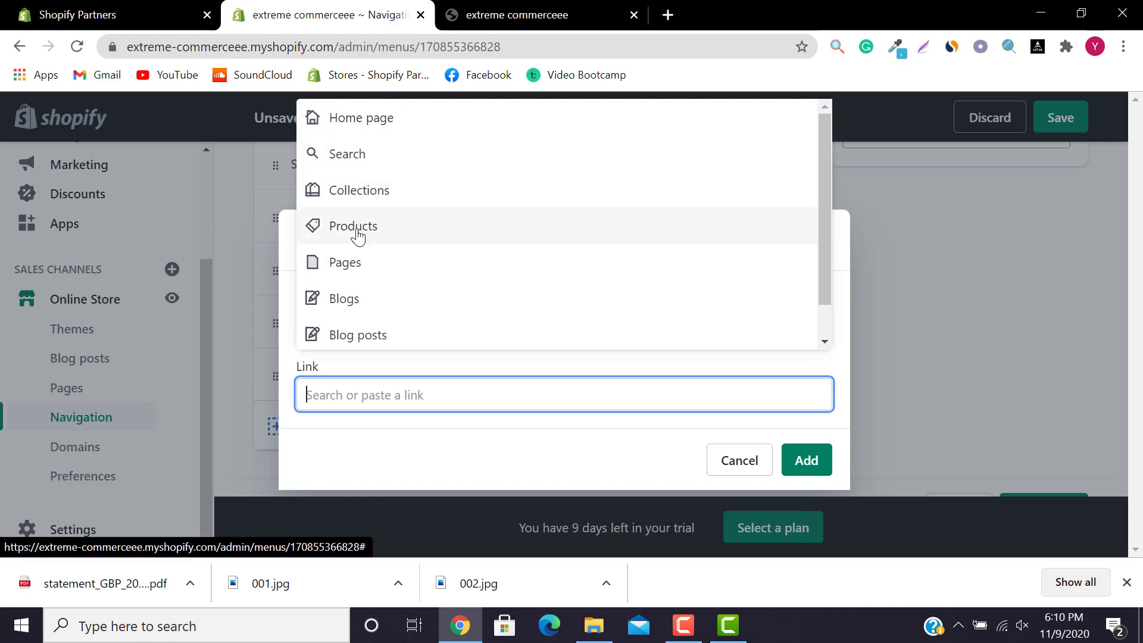
pyautogui.click(356, 253)
pyautogui.click(332, 295)
pyautogui.click(356, 225)
pyautogui.click(354, 256)
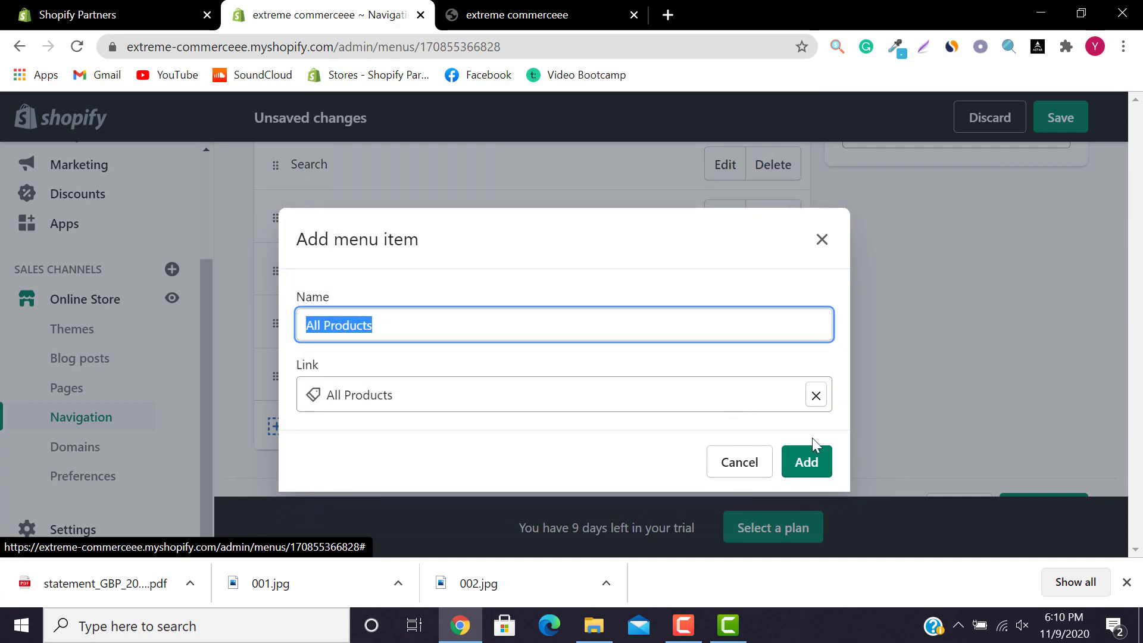
pyautogui.click(807, 460)
# Add a Backpack item to the main menu, linked to the Backpack product
pyautogui.scroll(-1, 806, 503)
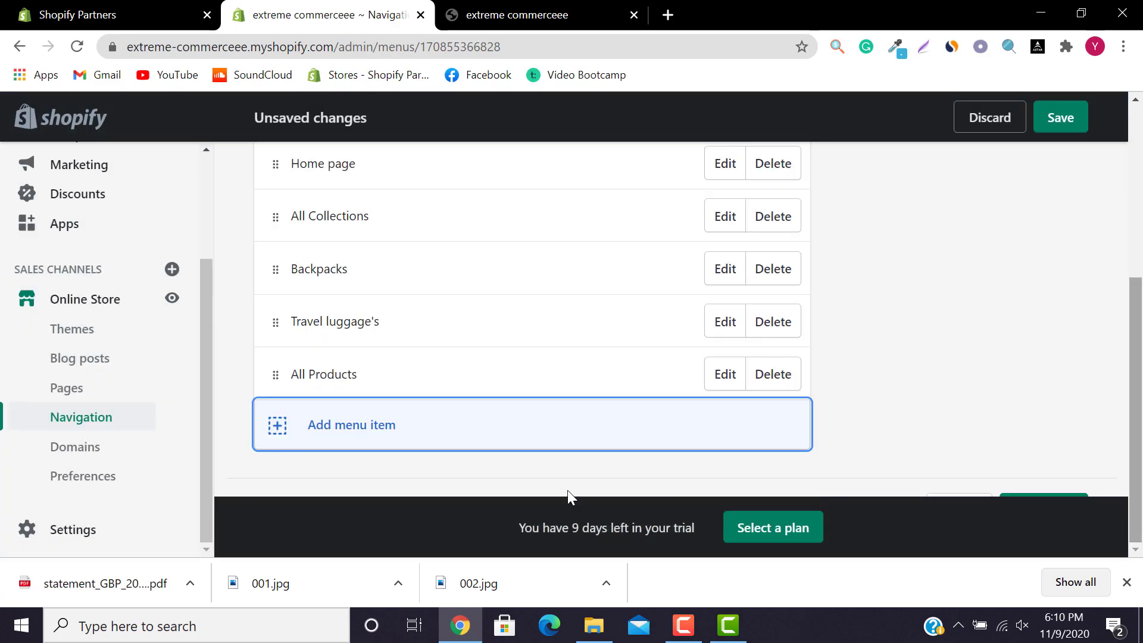
pyautogui.click(309, 426)
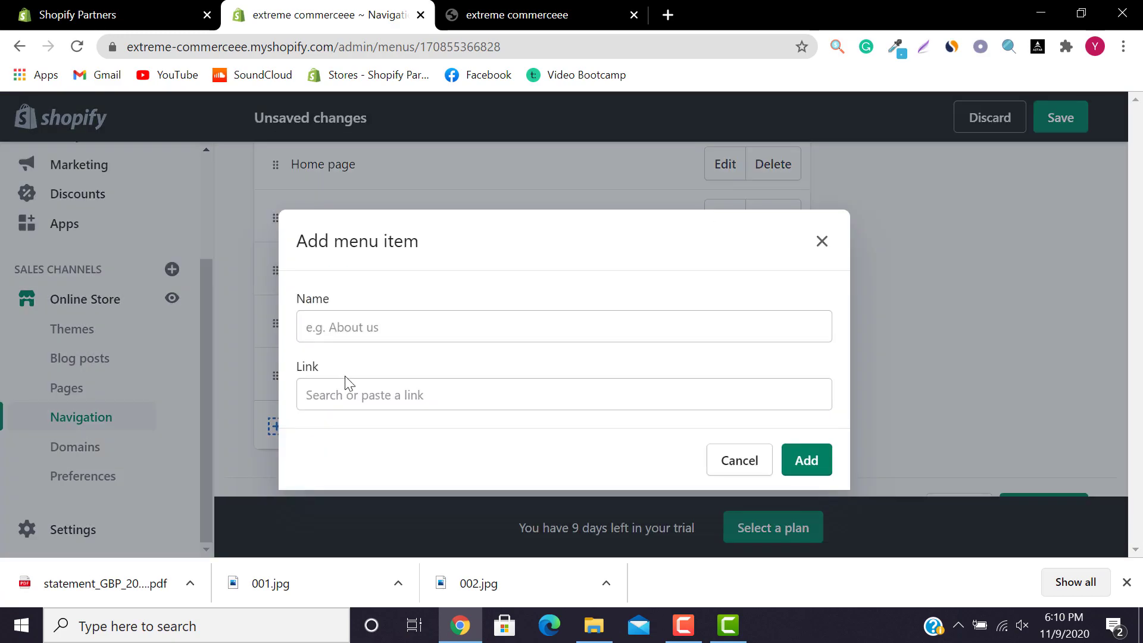
pyautogui.click(345, 398)
pyautogui.click(363, 229)
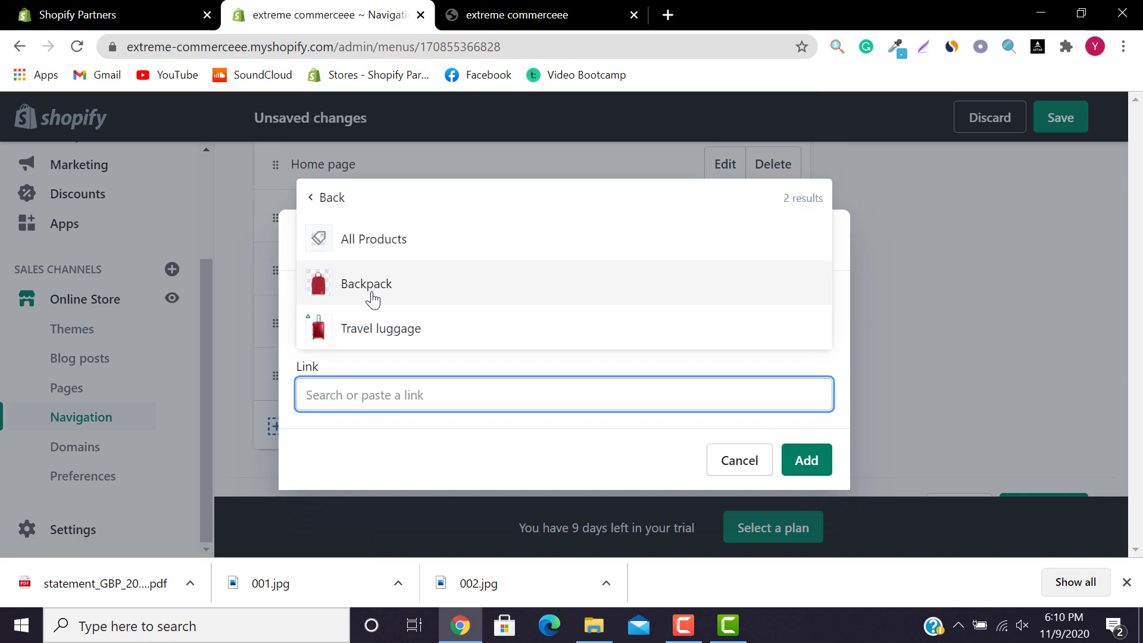
pyautogui.click(372, 297)
pyautogui.click(806, 460)
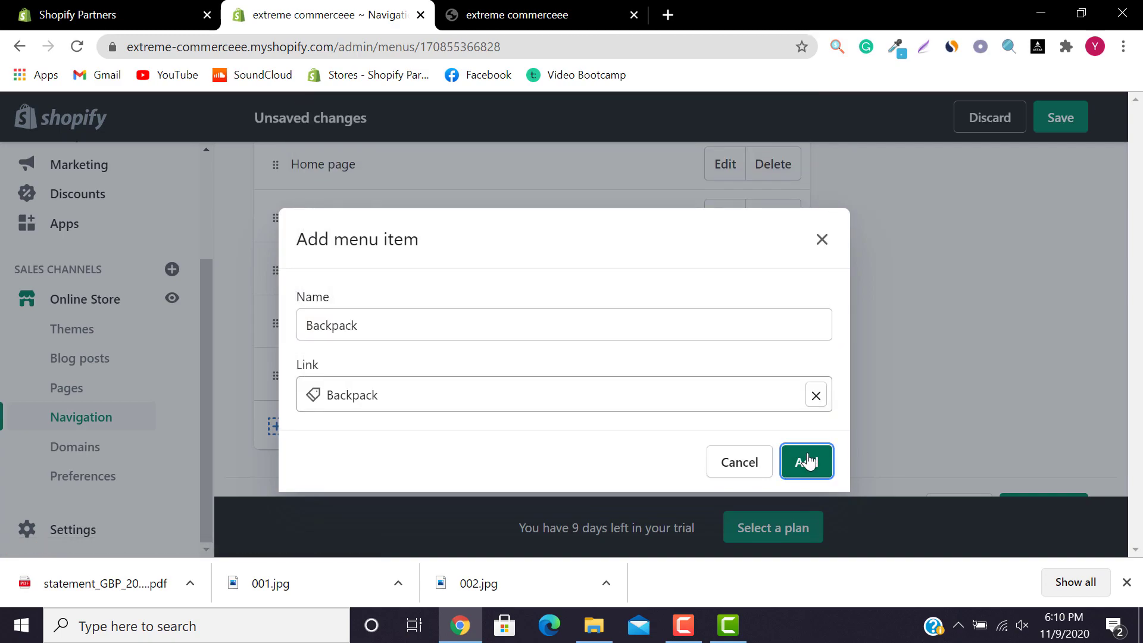
# Add an About Us item to the main menu, linked to the About Us page
pyautogui.moveTo(1136, 411); pyautogui.dragTo(1136, 449)
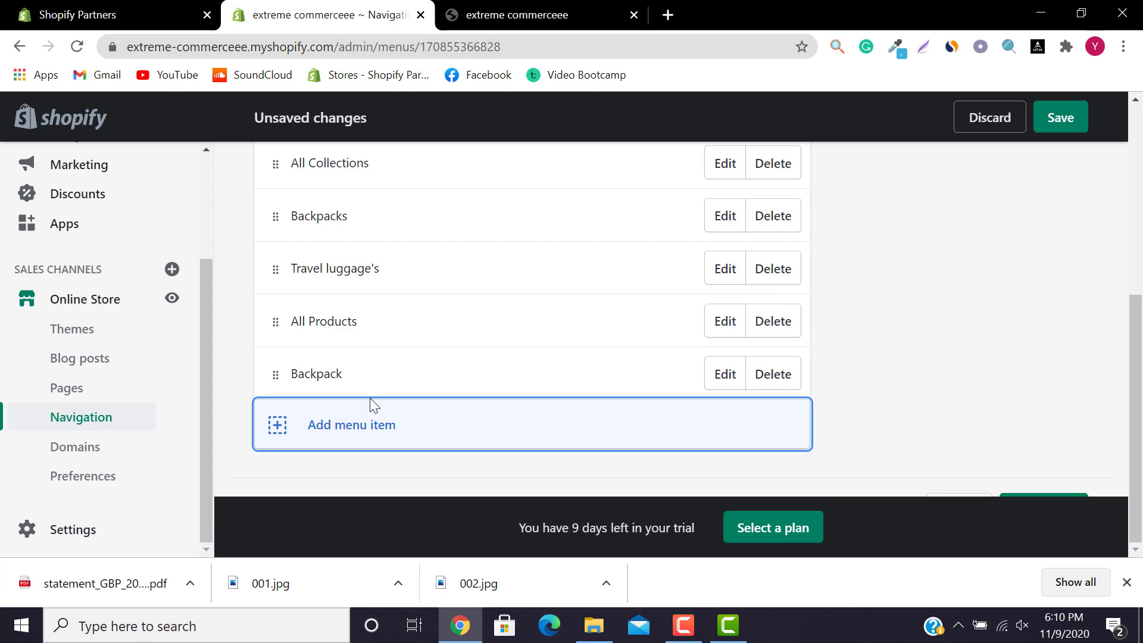
pyautogui.click(310, 454)
pyautogui.click(345, 399)
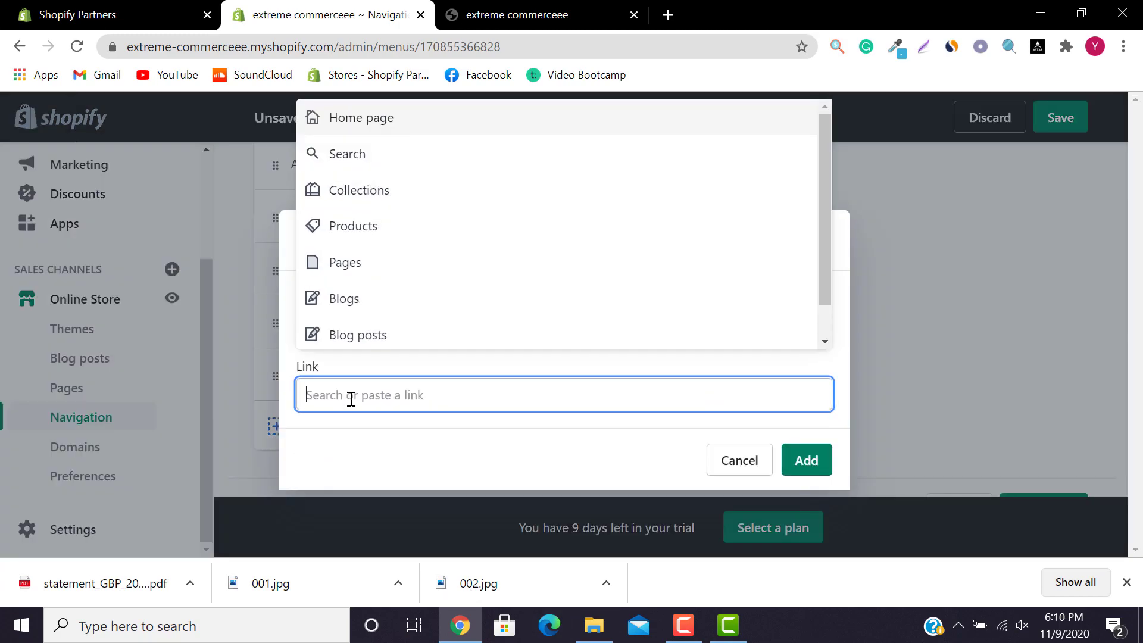
pyautogui.click(346, 270)
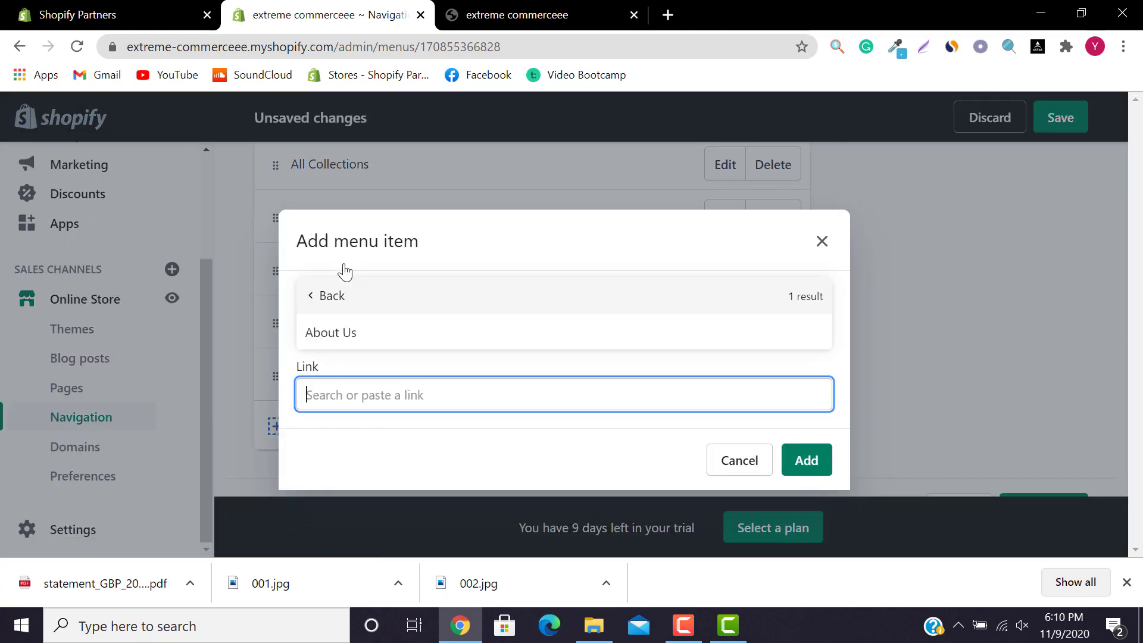
pyautogui.click(363, 334)
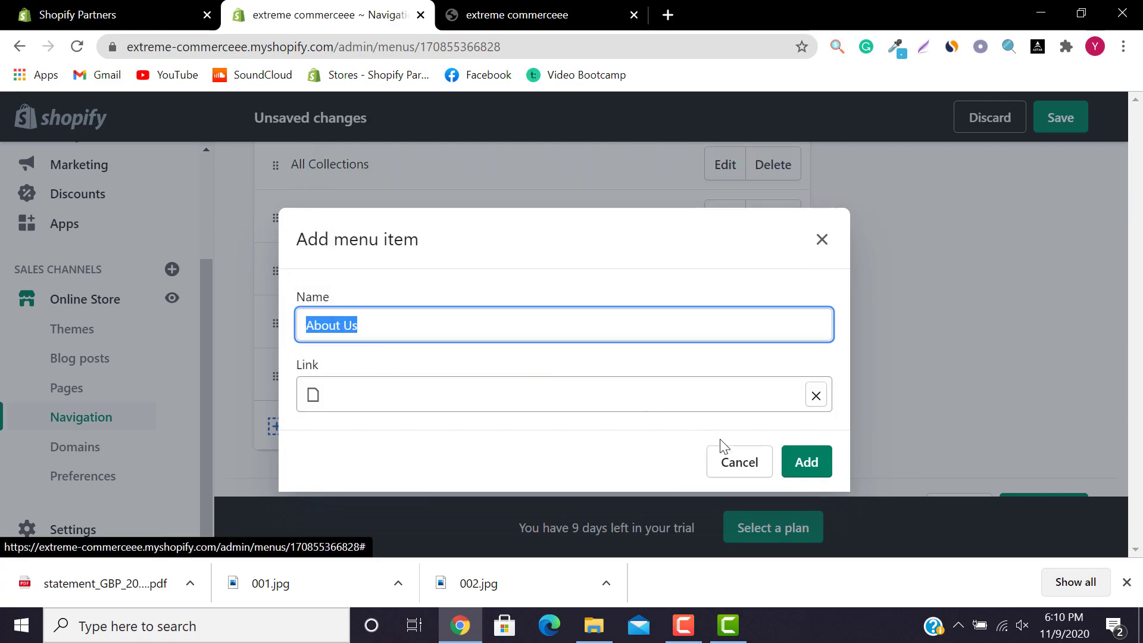
pyautogui.click(806, 460)
# Add a News item to the main menu, linked to the News blog, and save the menu
pyautogui.scroll(-1, 1141, 322)
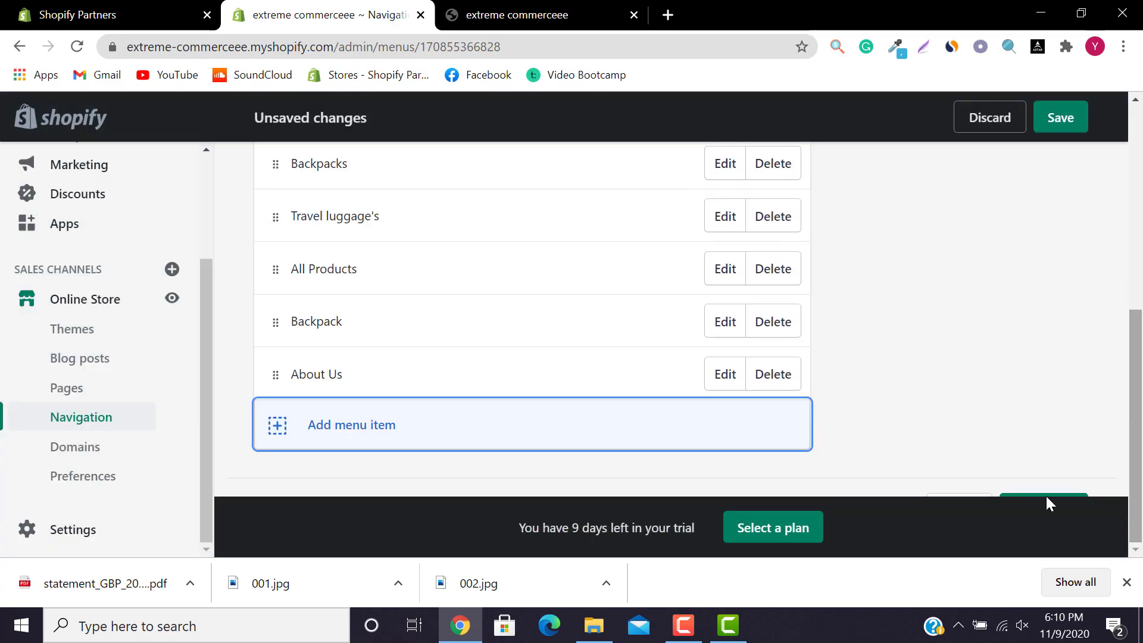
pyautogui.click(363, 430)
pyautogui.click(358, 397)
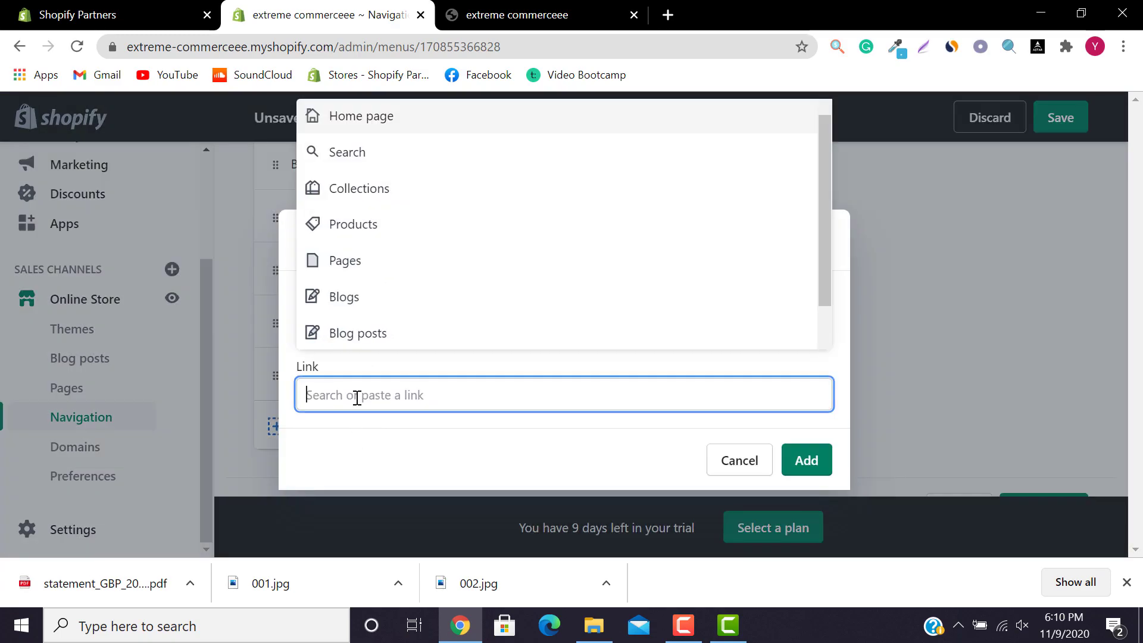
pyautogui.click(350, 310)
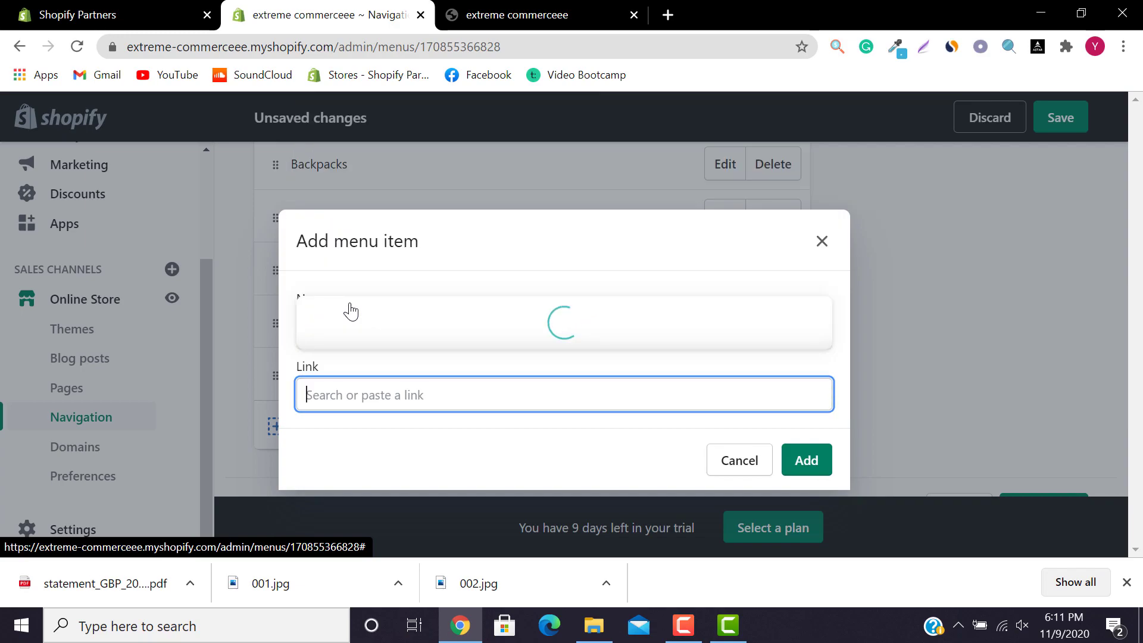
pyautogui.click(366, 335)
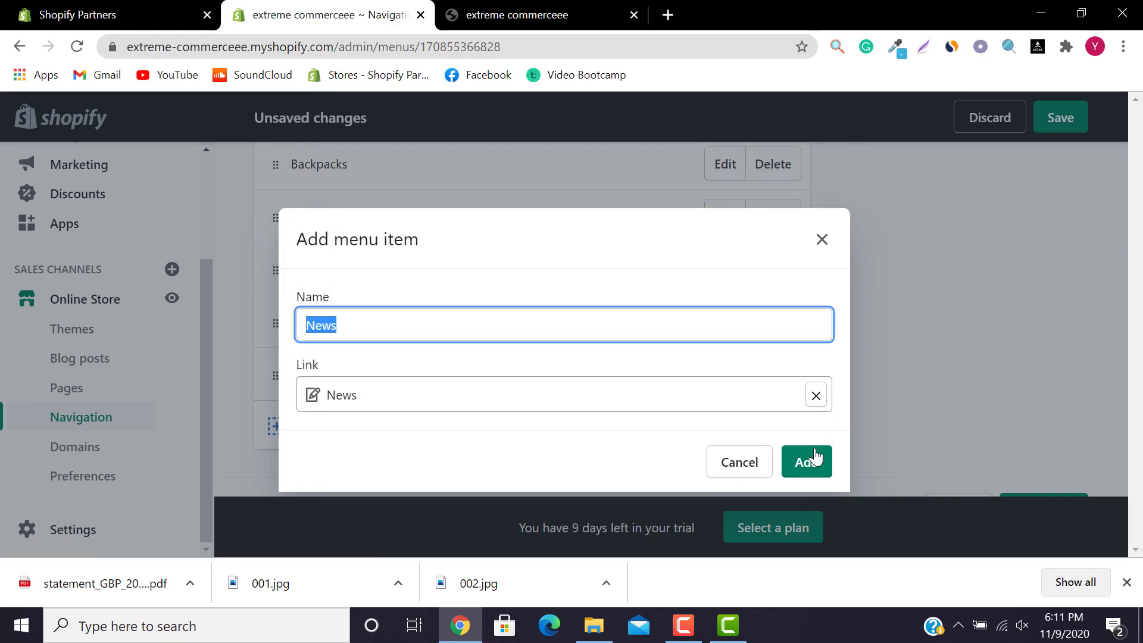
pyautogui.click(815, 458)
pyautogui.click(804, 474)
pyautogui.click(1068, 121)
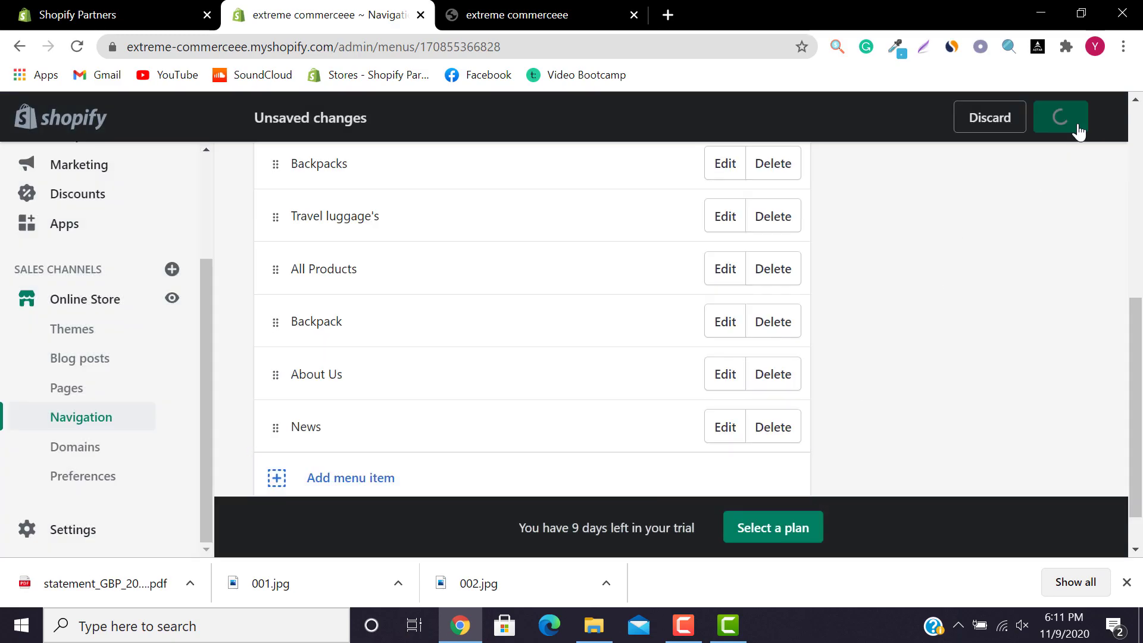
# Reload the storefront home page and examine the updated header navigation
pyautogui.click(453, 9)
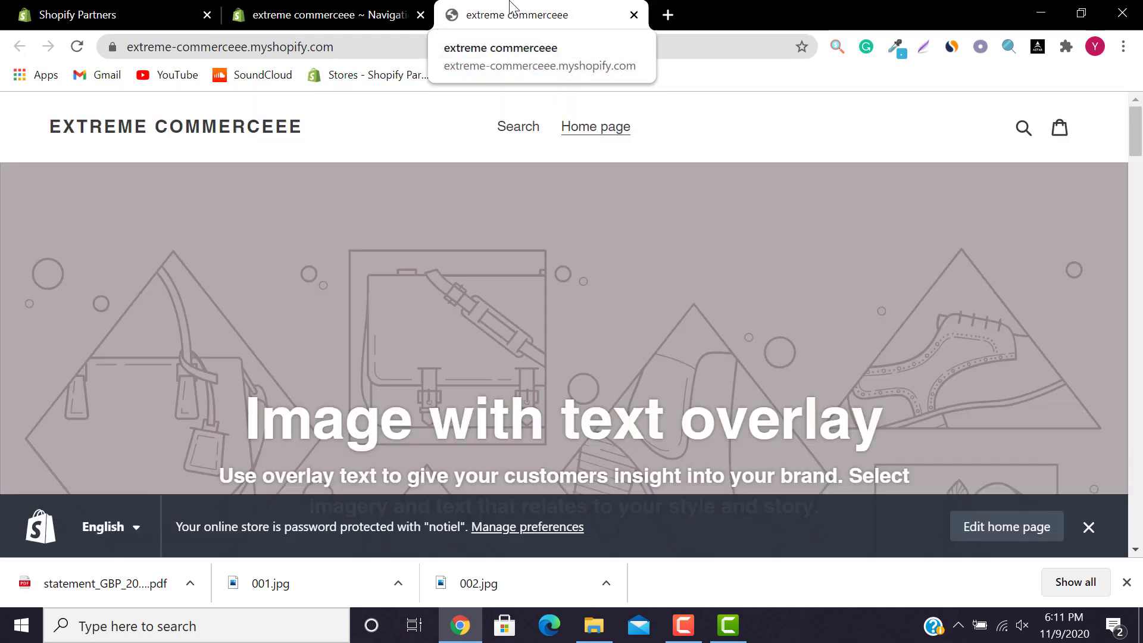
pyautogui.click(287, 8)
pyautogui.click(539, 9)
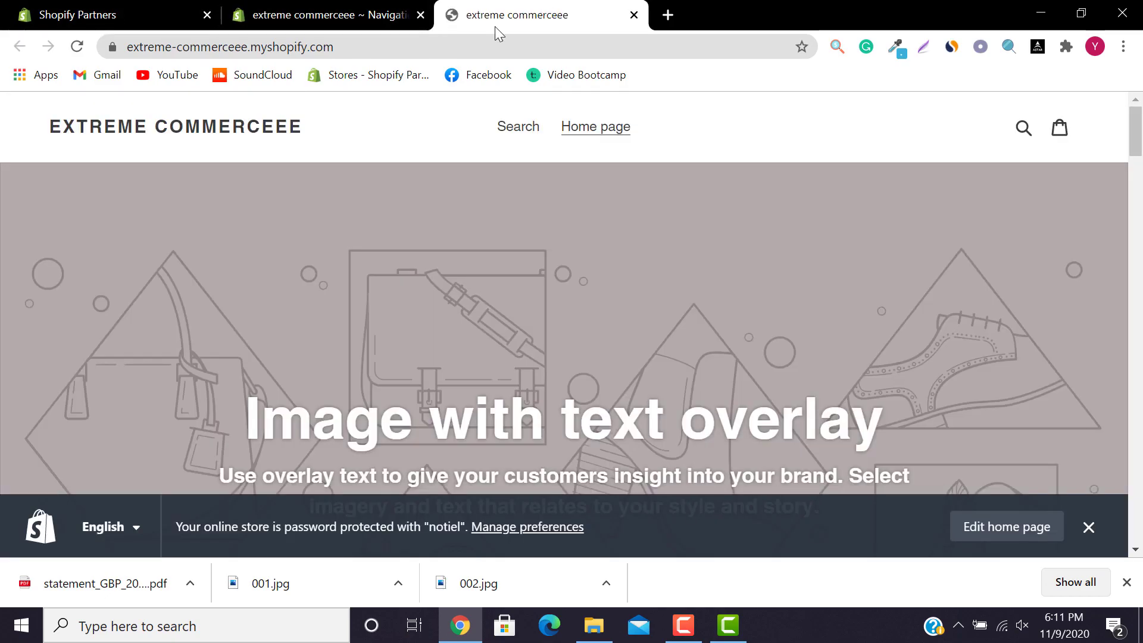
pyautogui.click(77, 46)
pyautogui.hotkey('ctrl', 'shift', 'Tab')
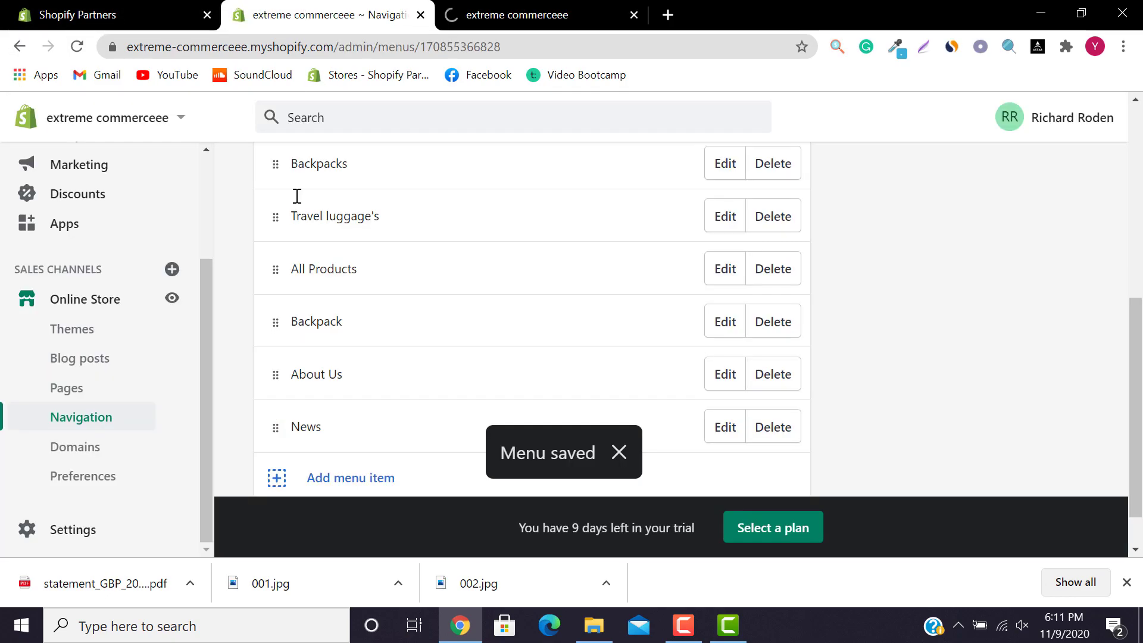
pyautogui.click(512, 17)
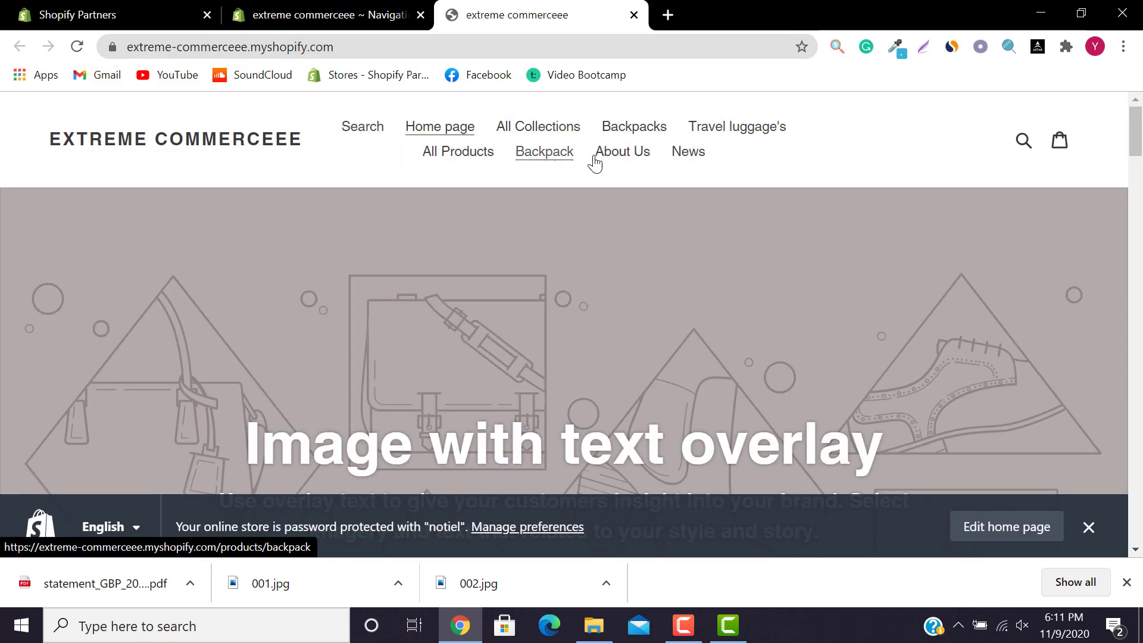
pyautogui.scroll(-15, 637, 162)
pyautogui.scroll(20, 999, 106)
# Compare the main menu's item list in the admin with the links in the storefront header
pyautogui.click(326, 7)
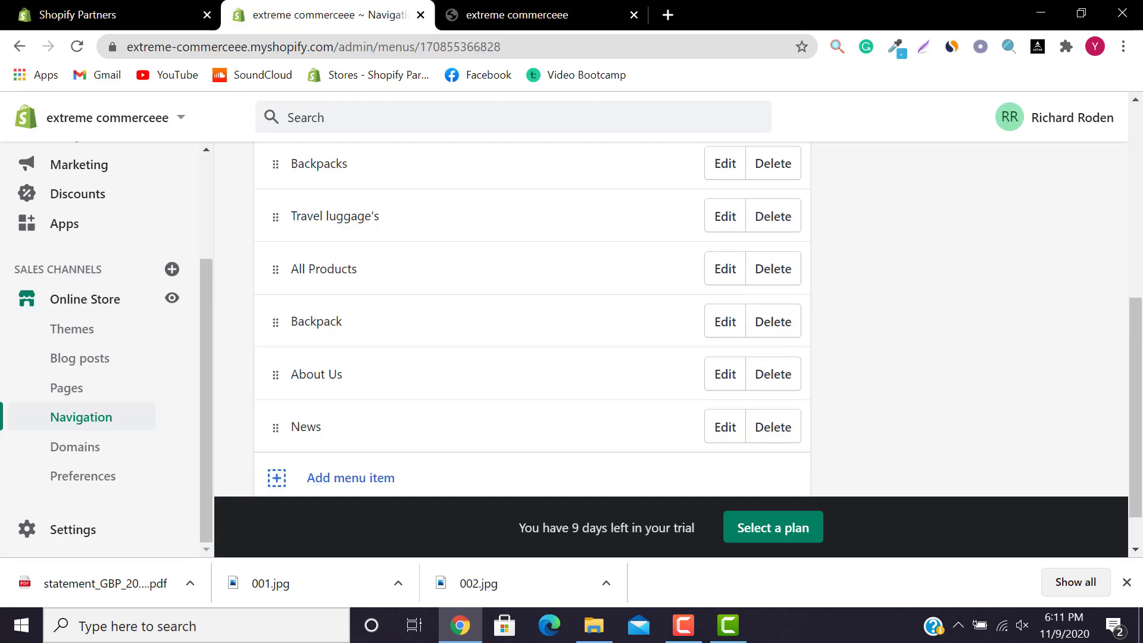
pyautogui.click(1135, 549)
pyautogui.scroll(5, 1140, 470)
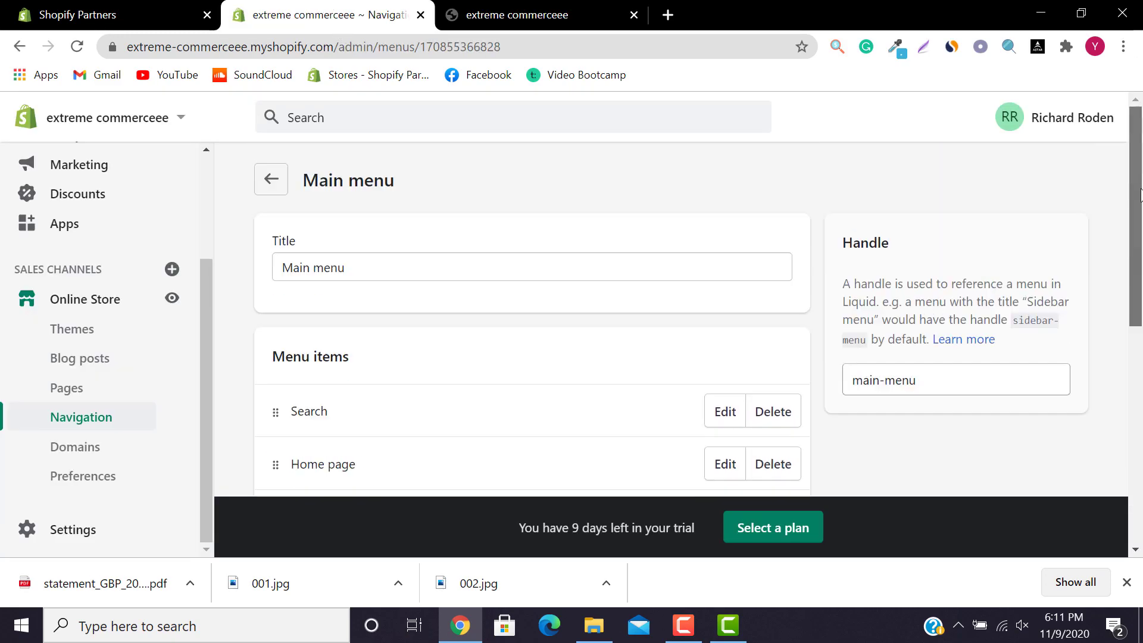
pyautogui.click(516, 16)
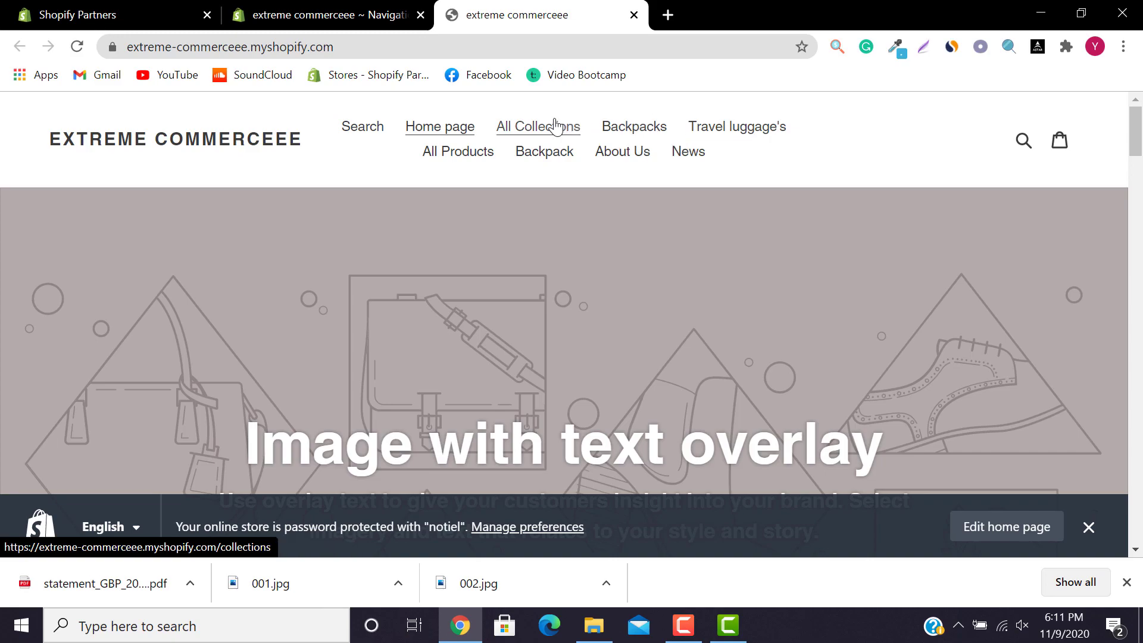
pyautogui.moveTo(1135, 131)
pyautogui.mouseDown()
pyautogui.moveTo(1136, 192)
pyautogui.moveTo(1135, 130)
pyautogui.mouseUp()
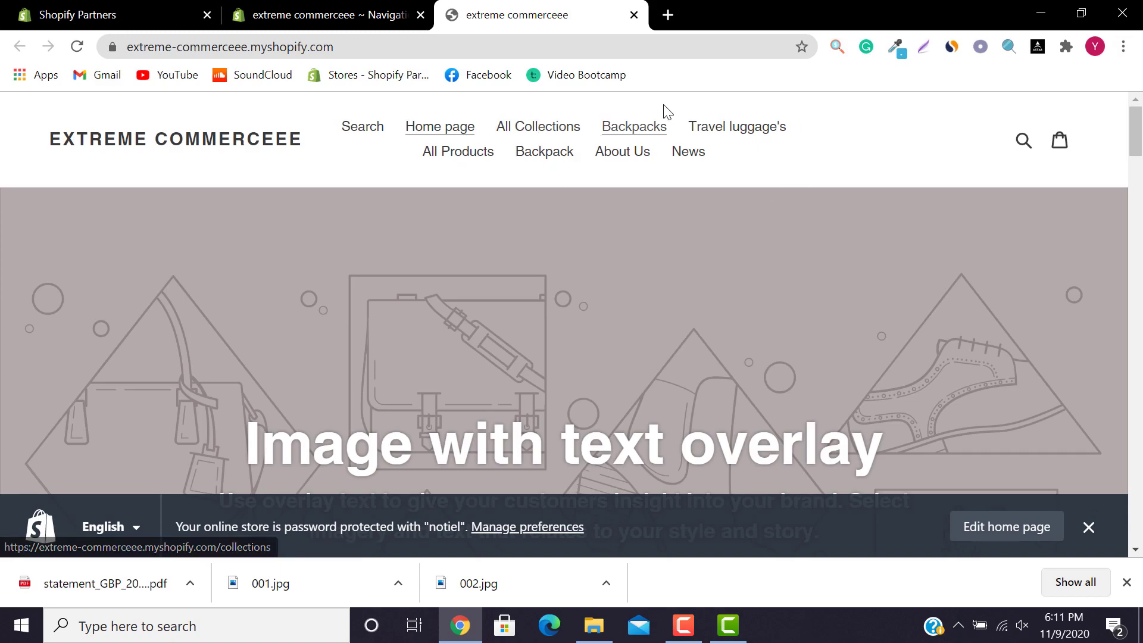
# Nest the Backpacks and Travel luggage's items under All Collections in the main menu
pyautogui.click(410, 8)
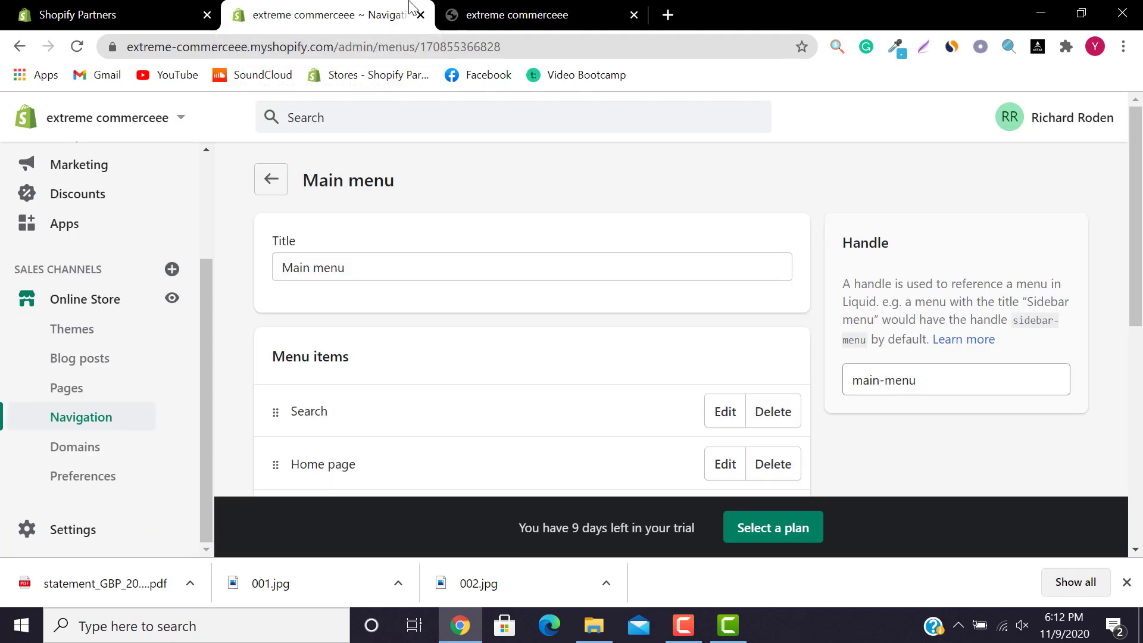
pyautogui.moveTo(1140, 132); pyautogui.dragTo(1140, 212)
pyautogui.scroll(-2, 305, 171)
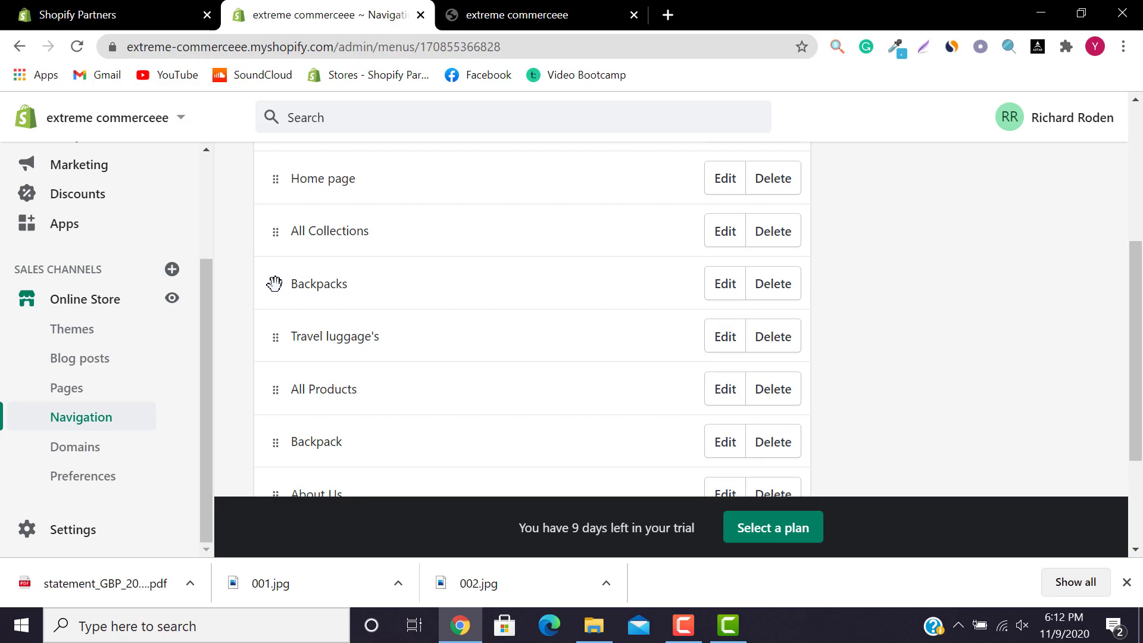
pyautogui.moveTo(275, 283); pyautogui.dragTo(361, 287)
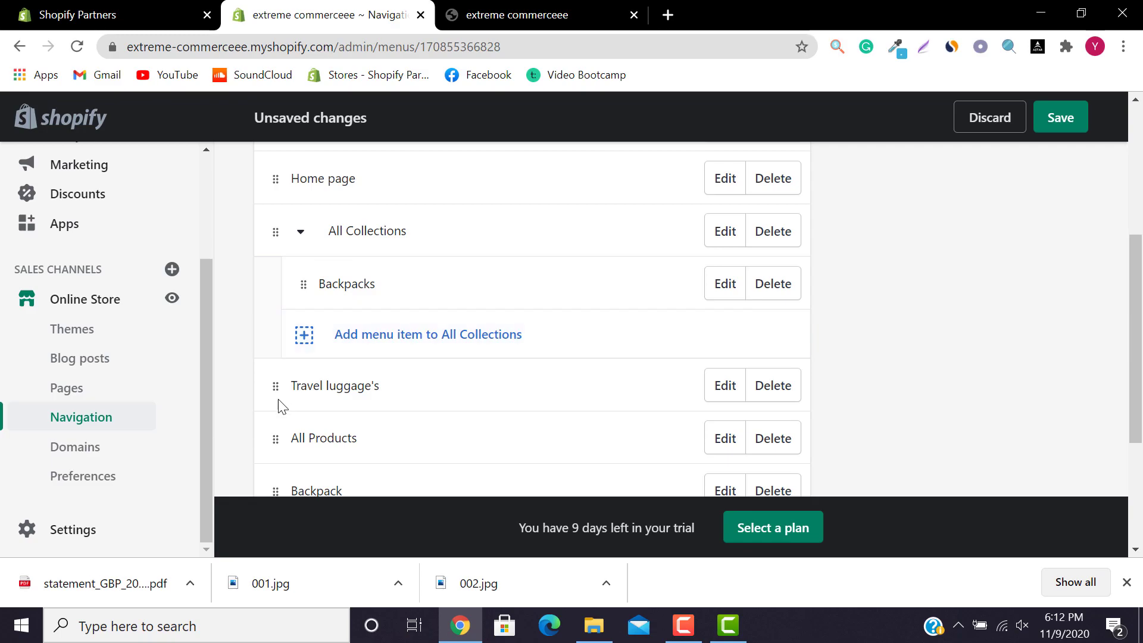
pyautogui.moveTo(267, 388); pyautogui.dragTo(310, 325)
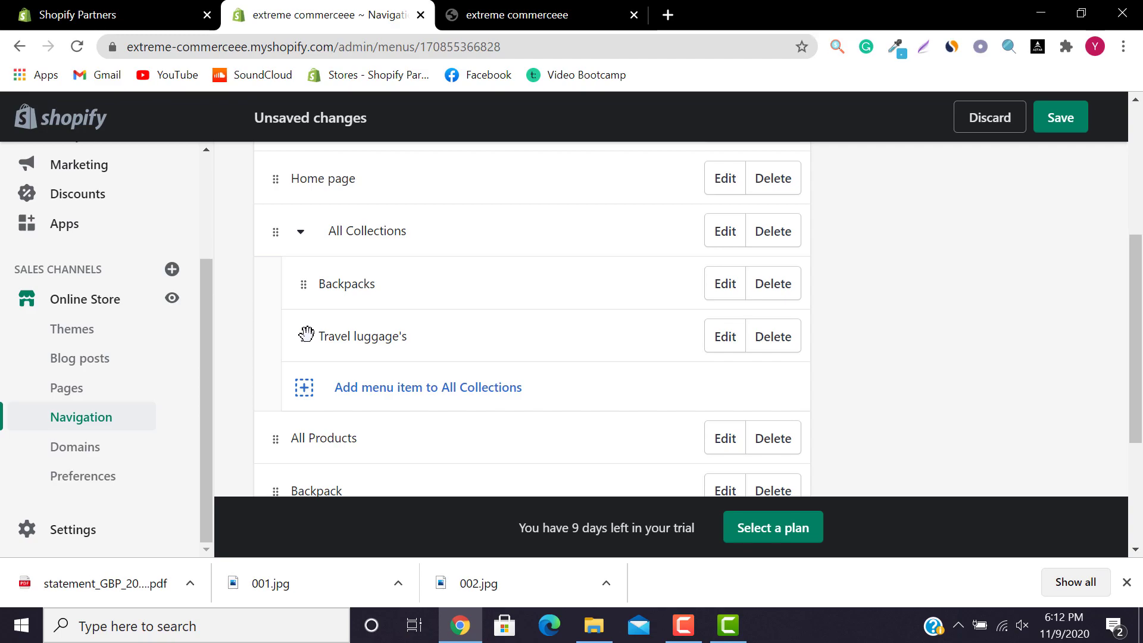
# Place Travel luggage's above Backpacks within the All Collections submenu and save the menu
pyautogui.moveTo(306, 334); pyautogui.dragTo(454, 328)
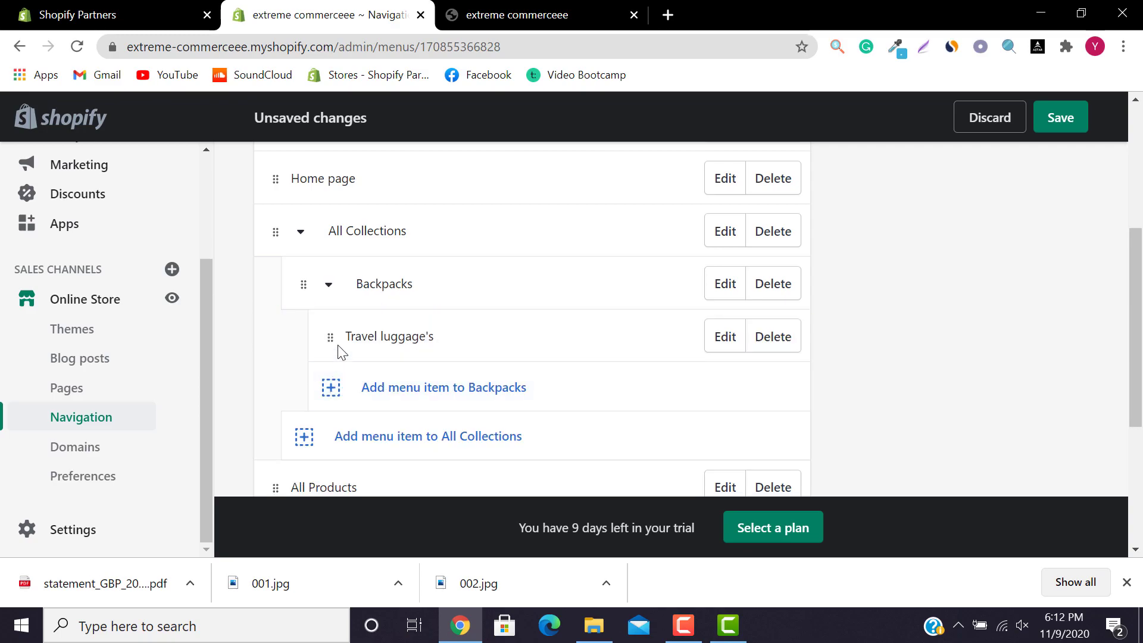
pyautogui.moveTo(329, 335); pyautogui.dragTo(310, 241)
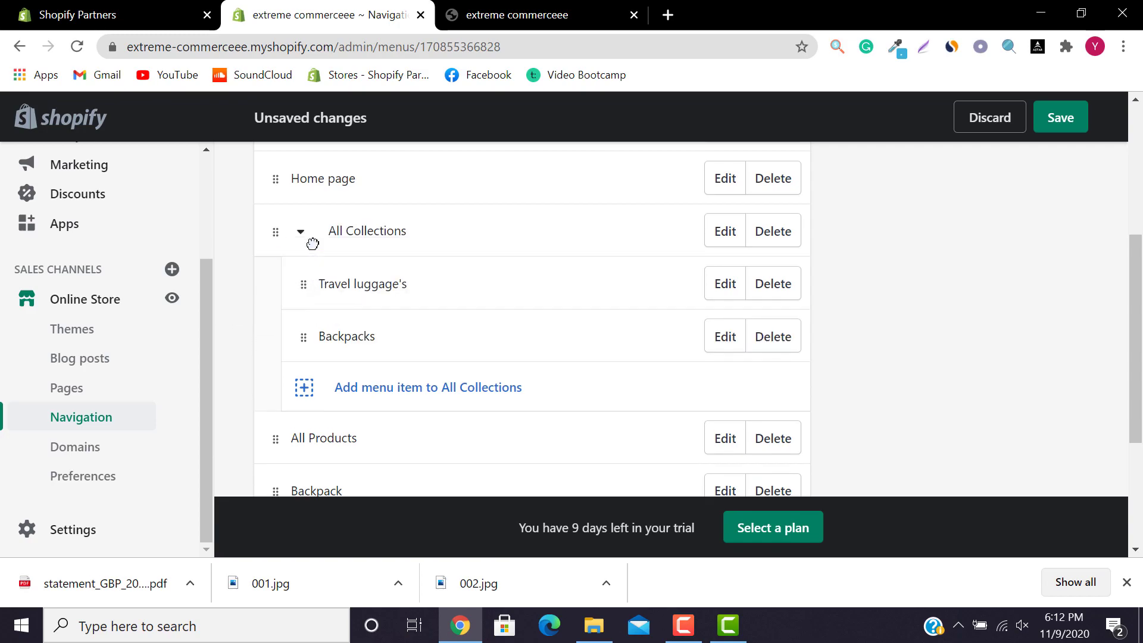
pyautogui.moveTo(303, 283)
pyautogui.mouseDown()
pyautogui.moveTo(301, 350)
pyautogui.moveTo(306, 273)
pyautogui.mouseUp()
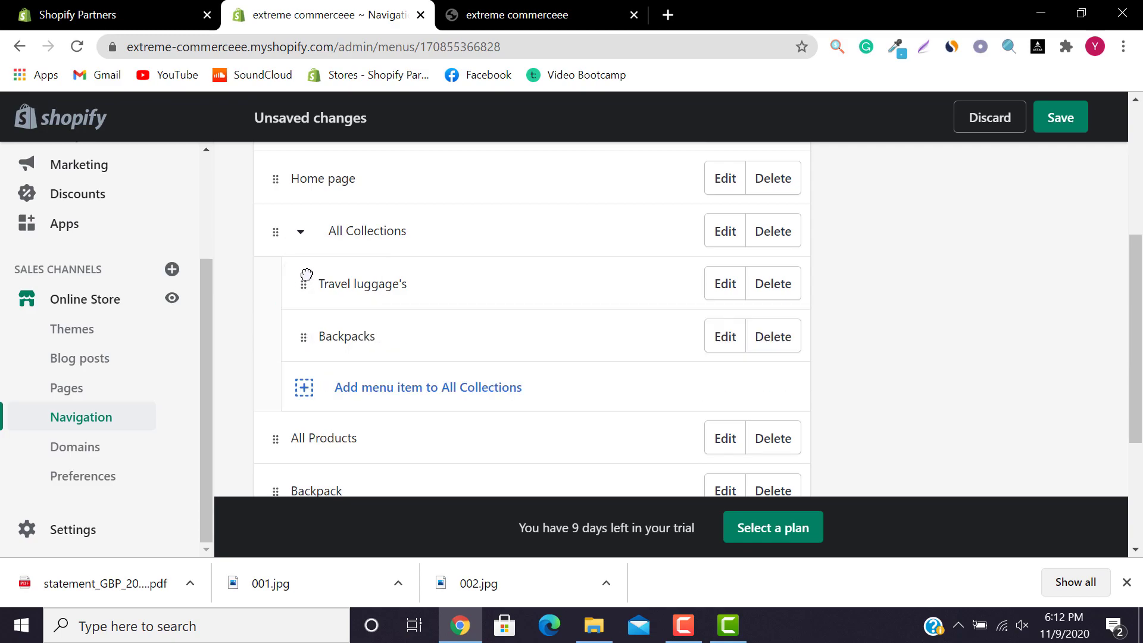
pyautogui.click(301, 232)
pyautogui.click(1062, 118)
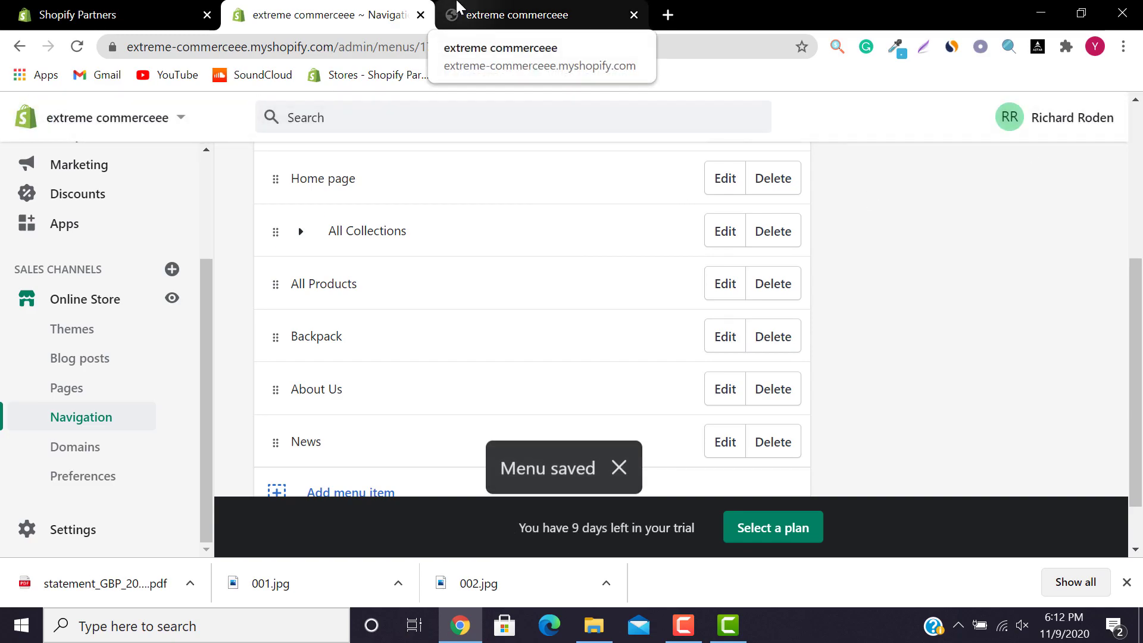
# Reload the storefront and view the All Collections drop-down in the header
pyautogui.click(536, 12)
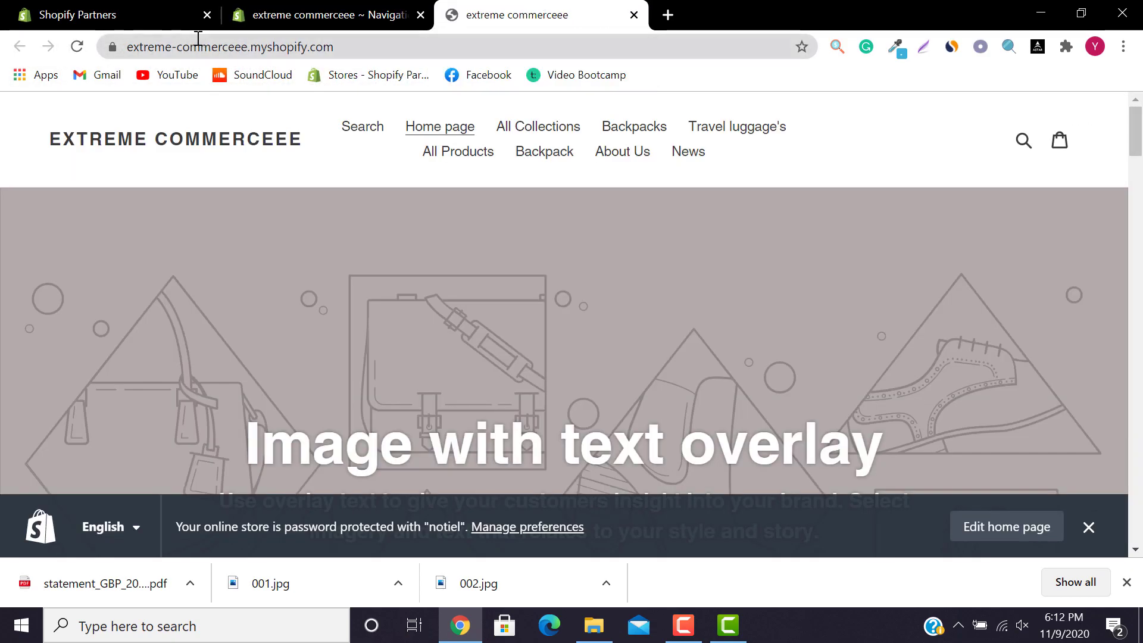
pyautogui.click(77, 46)
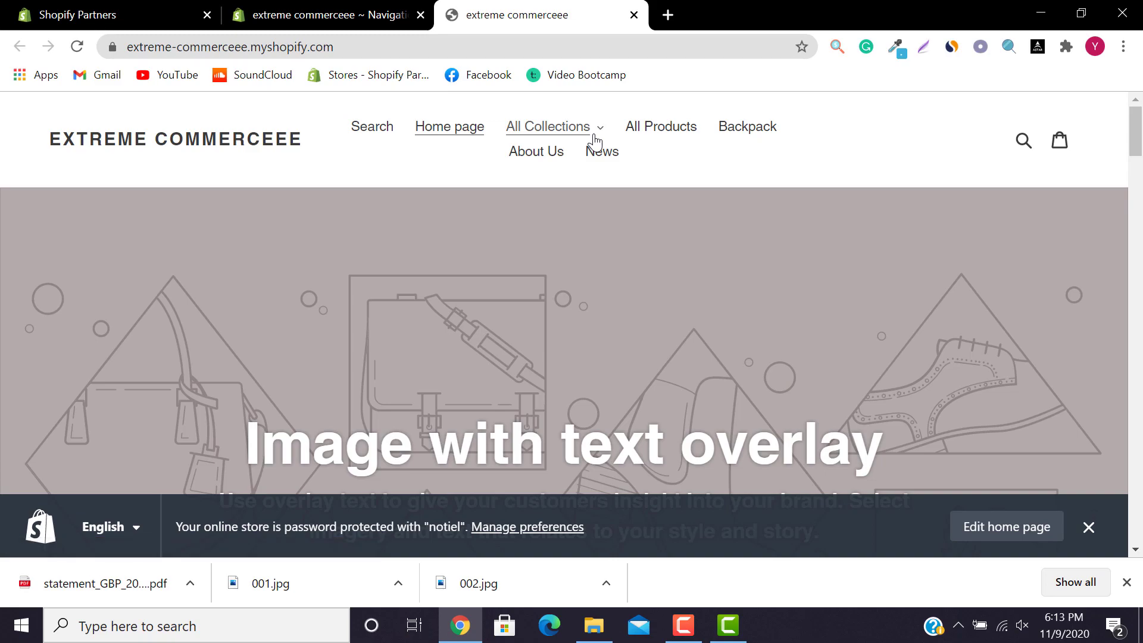
pyautogui.click(594, 141)
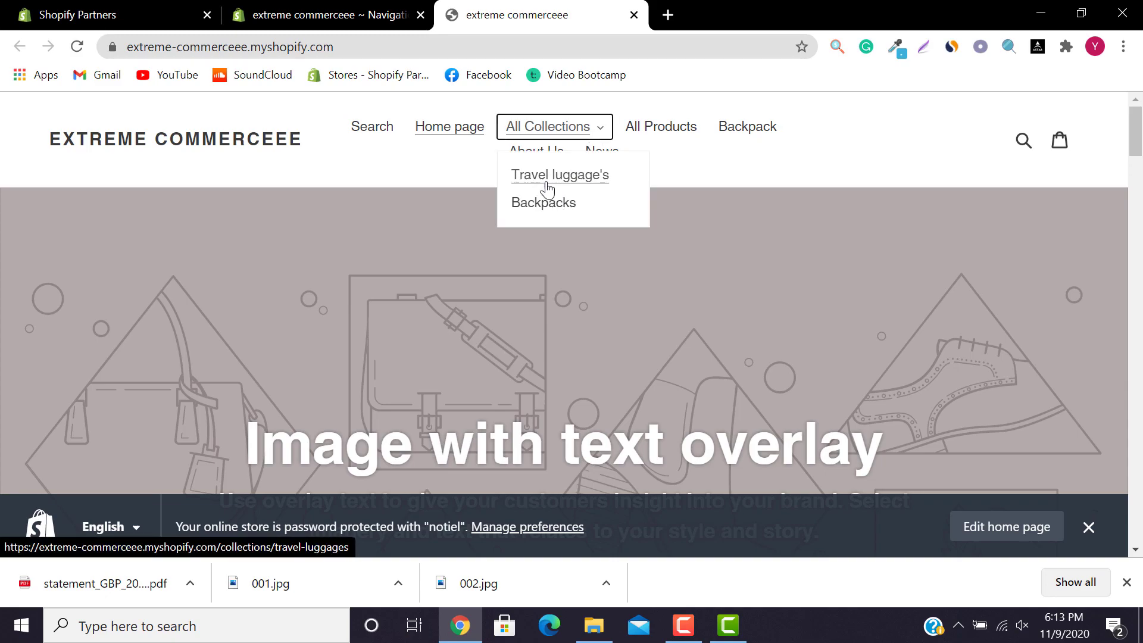
# Expand All Collections in the admin's main menu to view its nested items
pyautogui.click(410, 13)
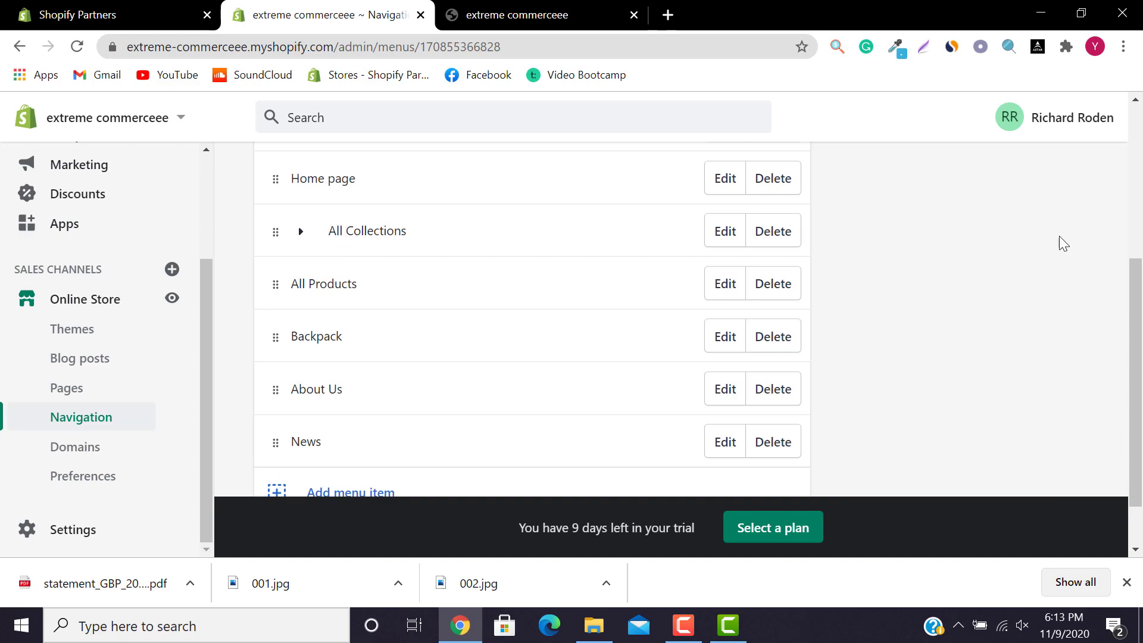
pyautogui.click(301, 231)
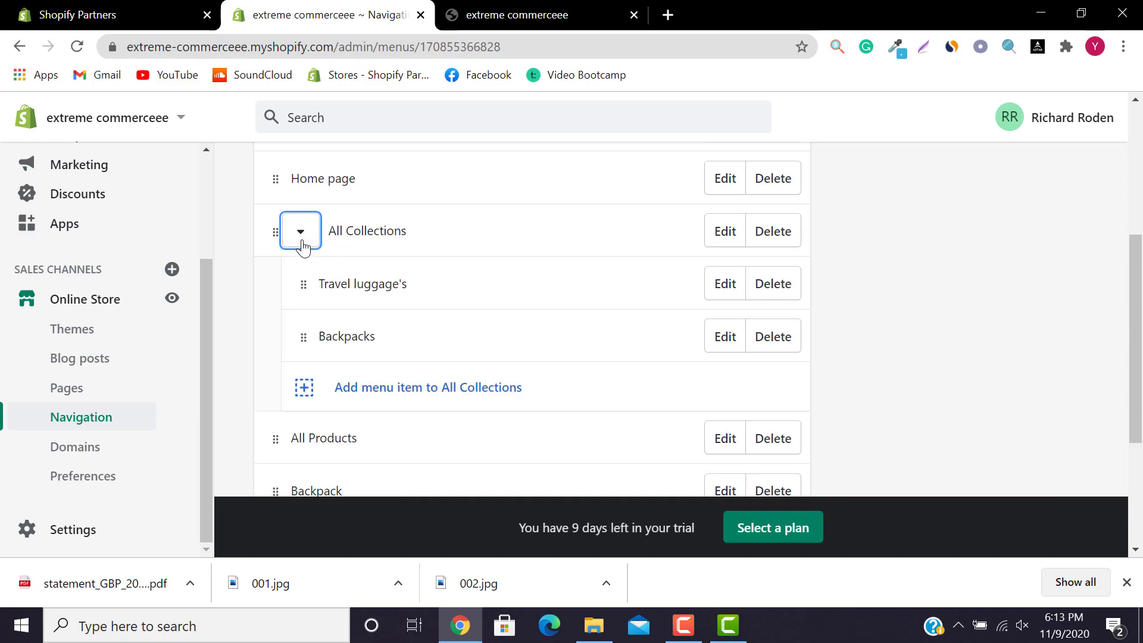
pyautogui.doubleClick(302, 233)
pyautogui.click(301, 234)
pyautogui.click(301, 234)
pyautogui.click(417, 408)
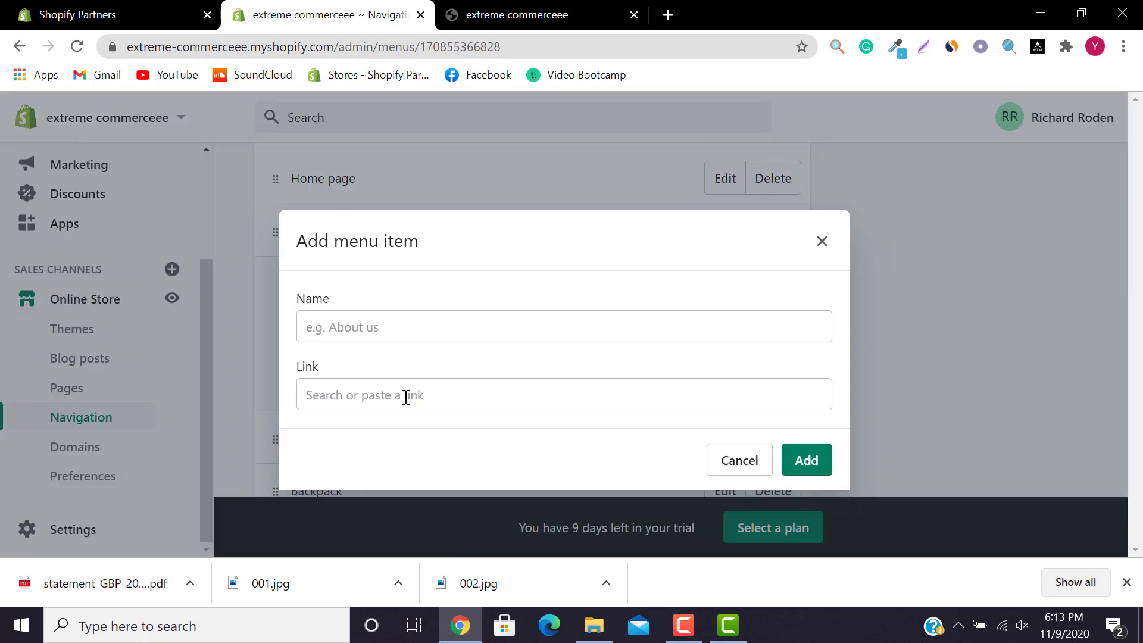
pyautogui.click(406, 397)
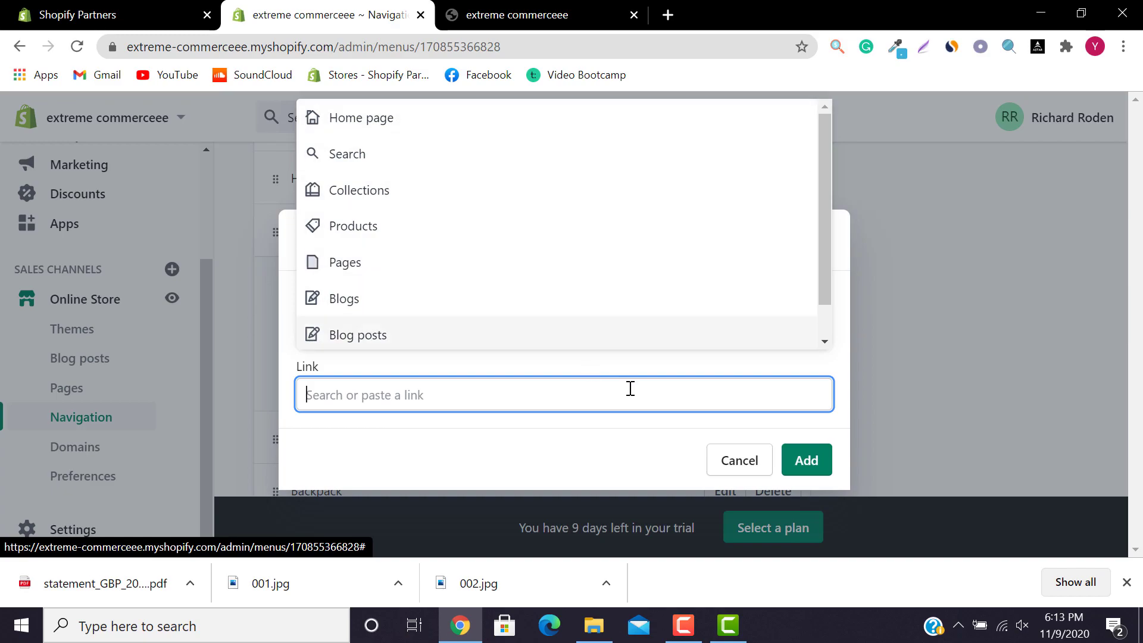
pyautogui.click(739, 461)
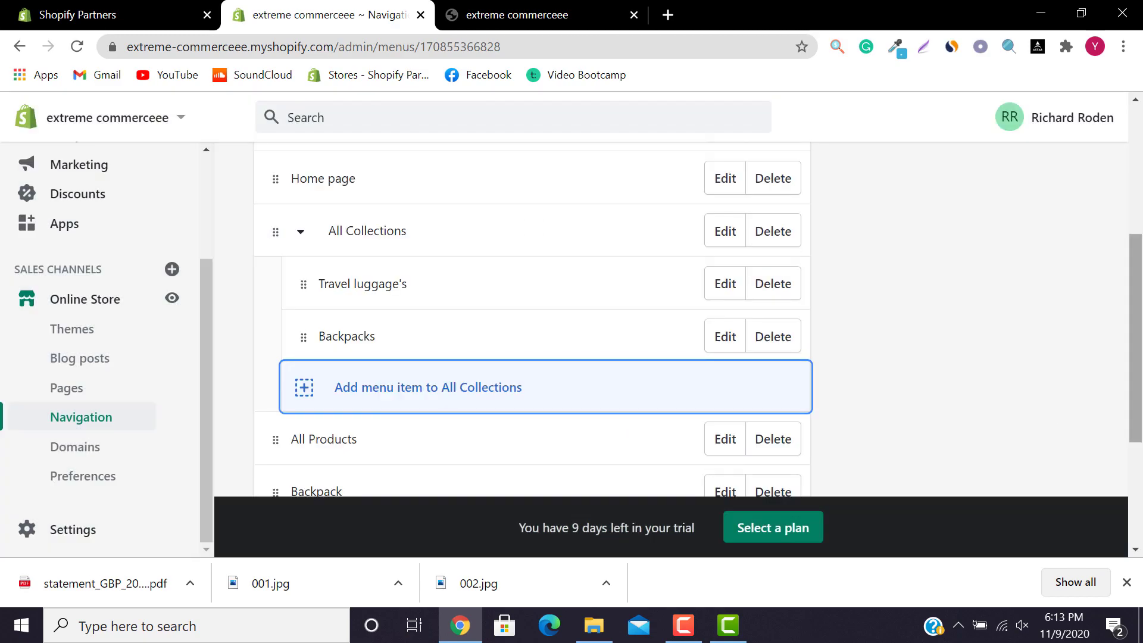
# Leave the main menu and open the Footer menu for editing
pyautogui.scroll(-4, 1141, 476)
pyautogui.moveTo(1141, 417); pyautogui.dragTo(1141, 183)
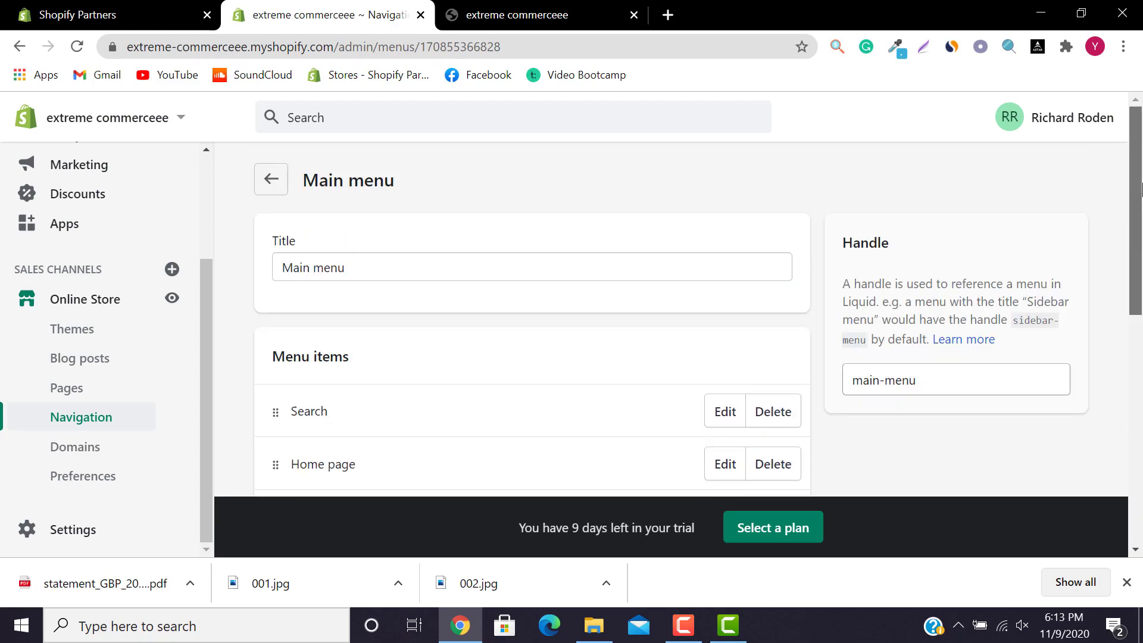
pyautogui.click(272, 192)
pyautogui.click(563, 7)
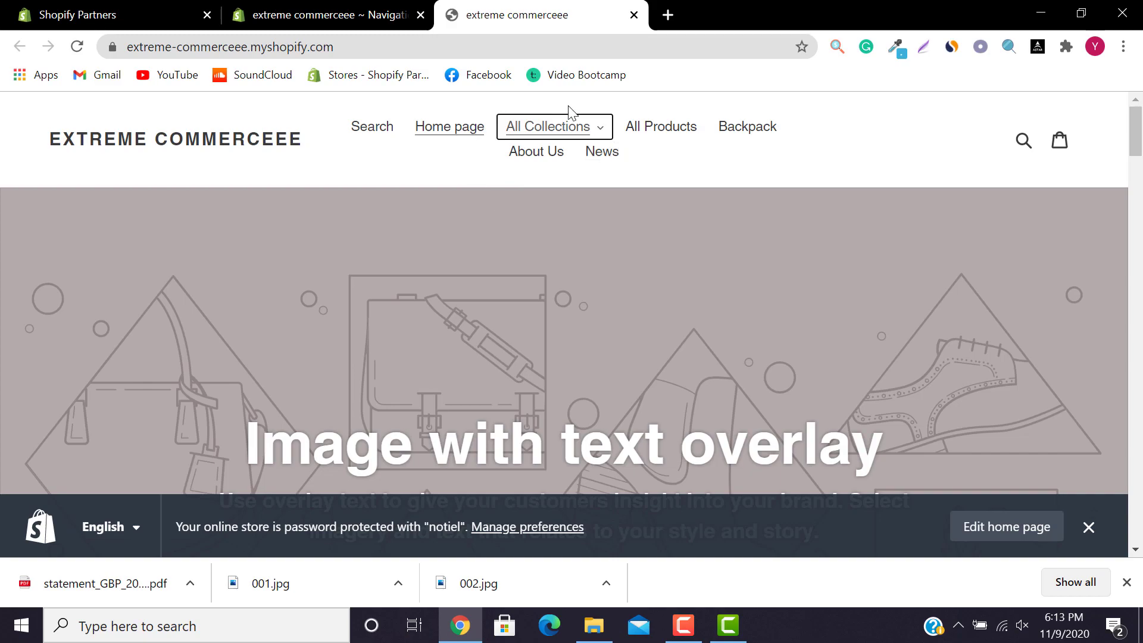
pyautogui.click(383, 8)
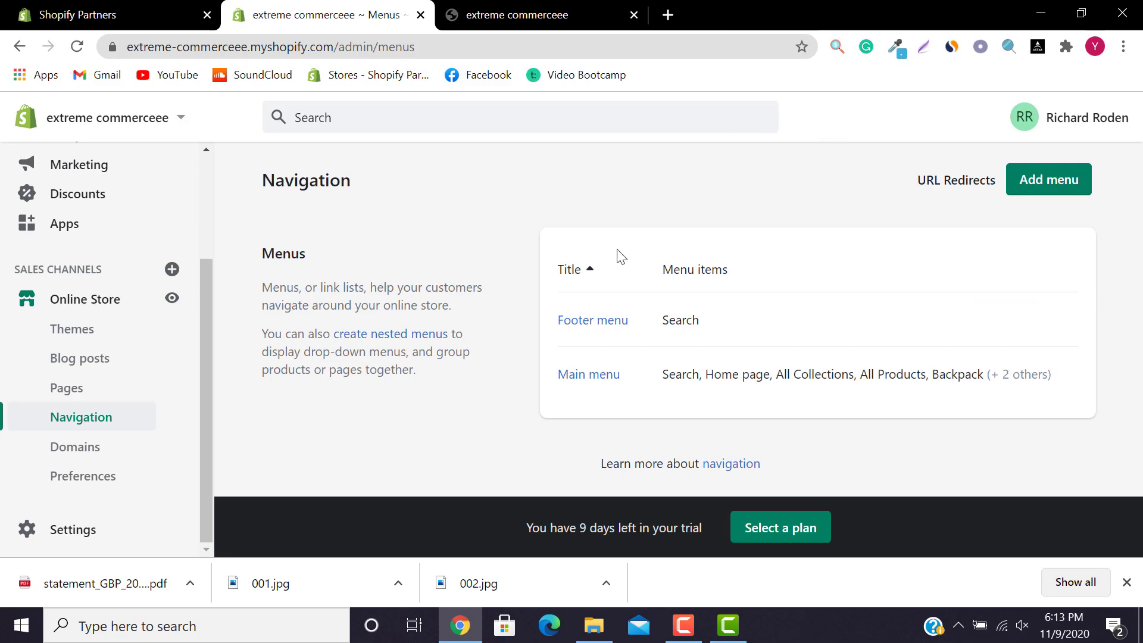
pyautogui.click(572, 325)
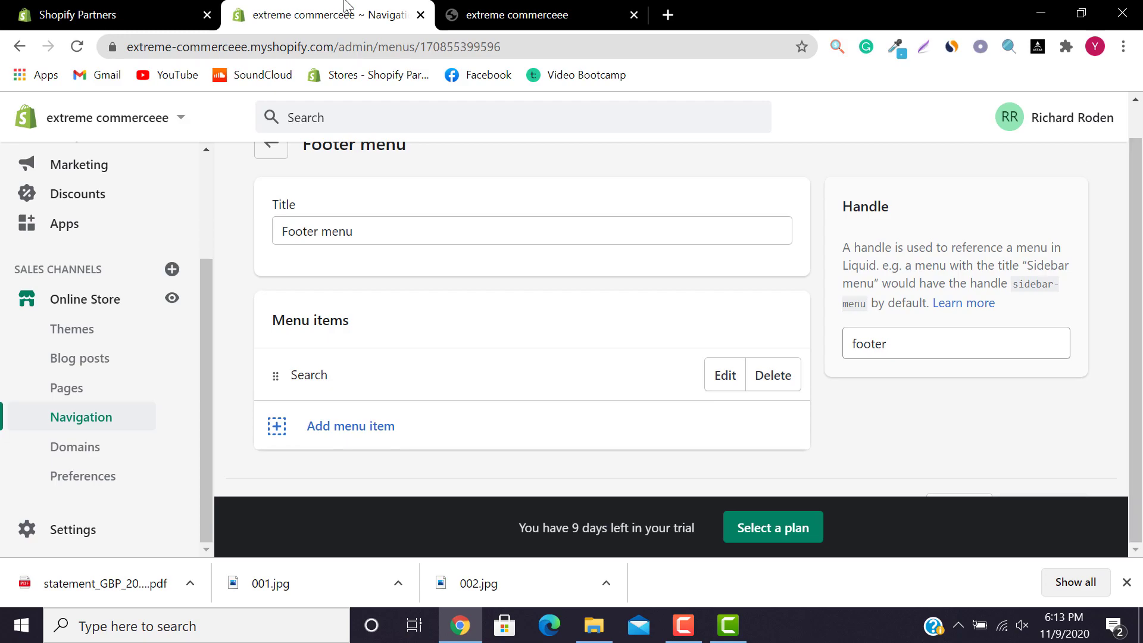
pyautogui.click(524, 12)
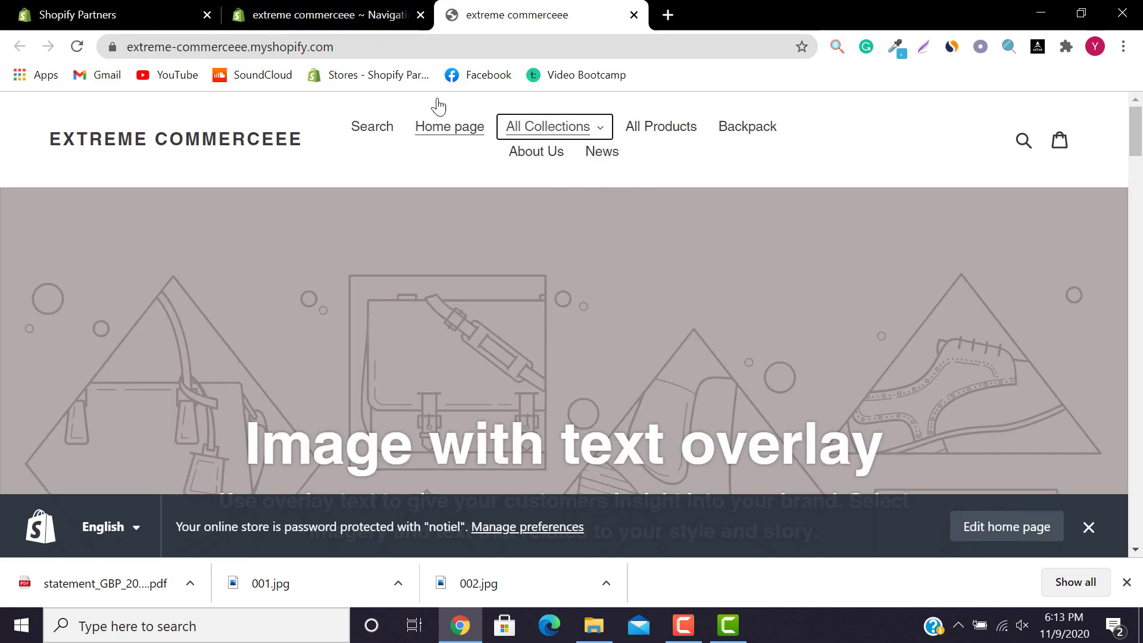
pyautogui.click(321, 14)
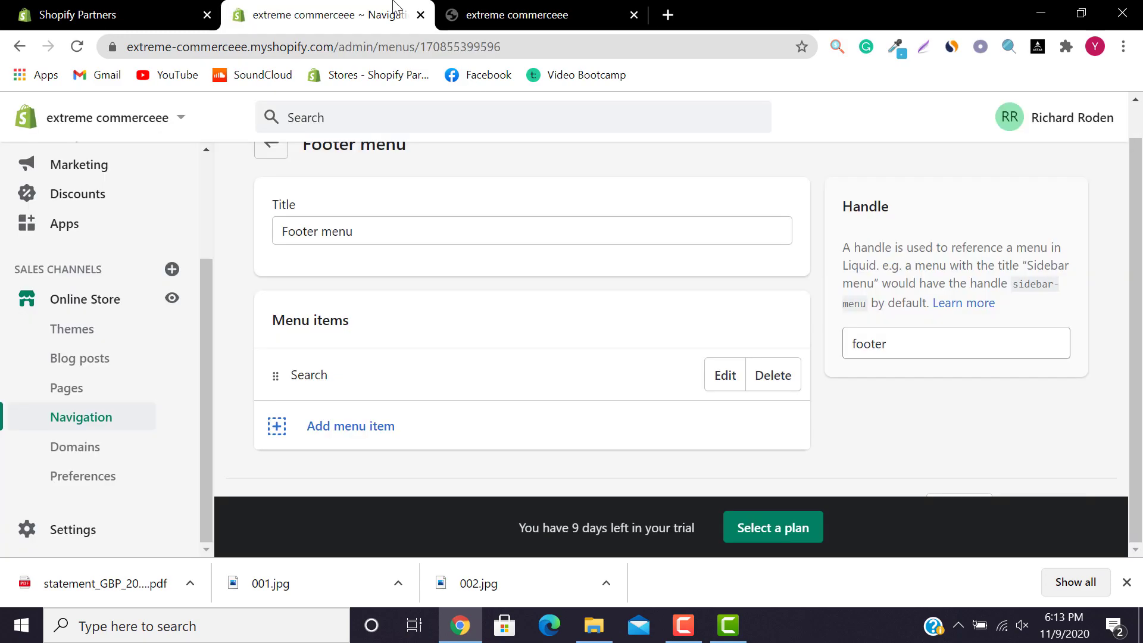
# View the link destinations available for a new Footer menu item, leaving without adding one
pyautogui.click(325, 436)
pyautogui.click(377, 387)
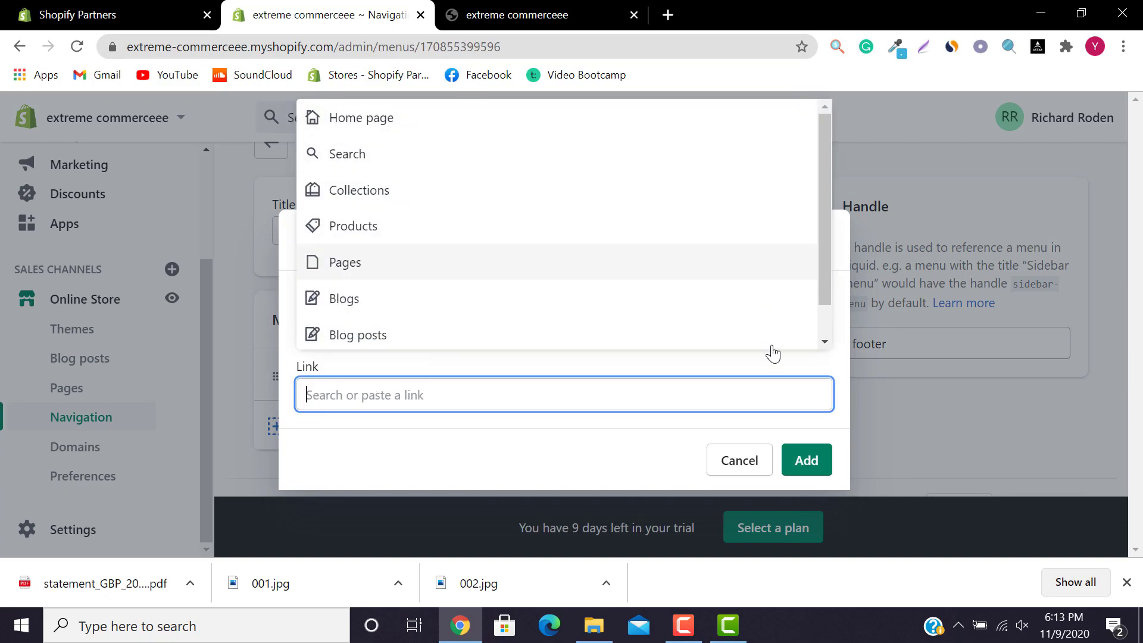
pyautogui.click(732, 468)
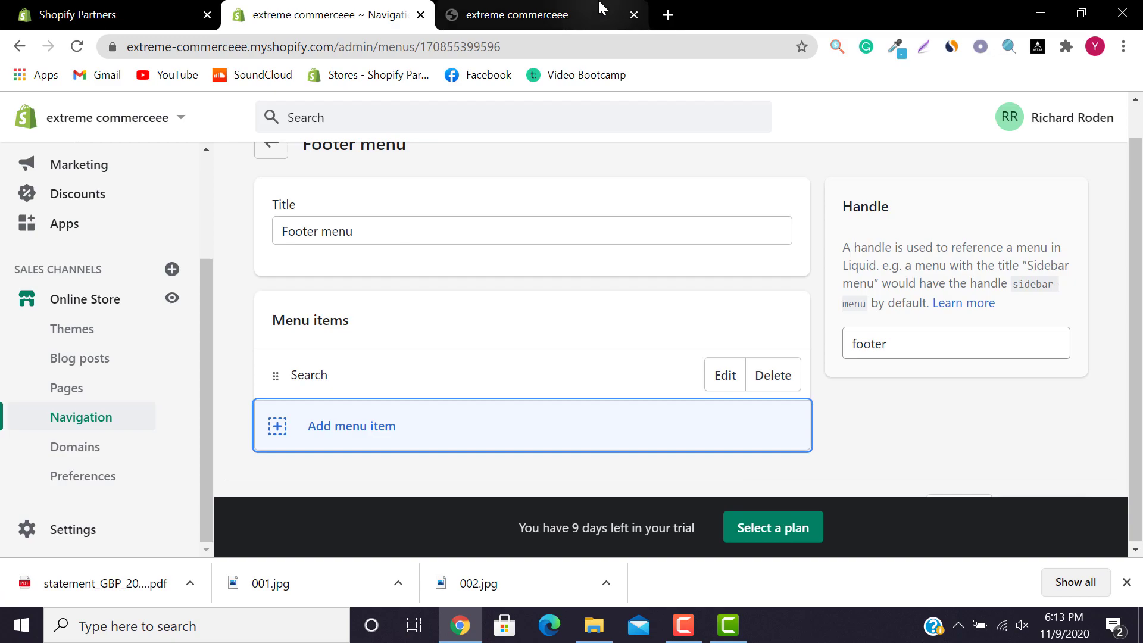
# Check the storefront's footer for the Quick links section and return to the Footer menu in the admin
pyautogui.click(598, 9)
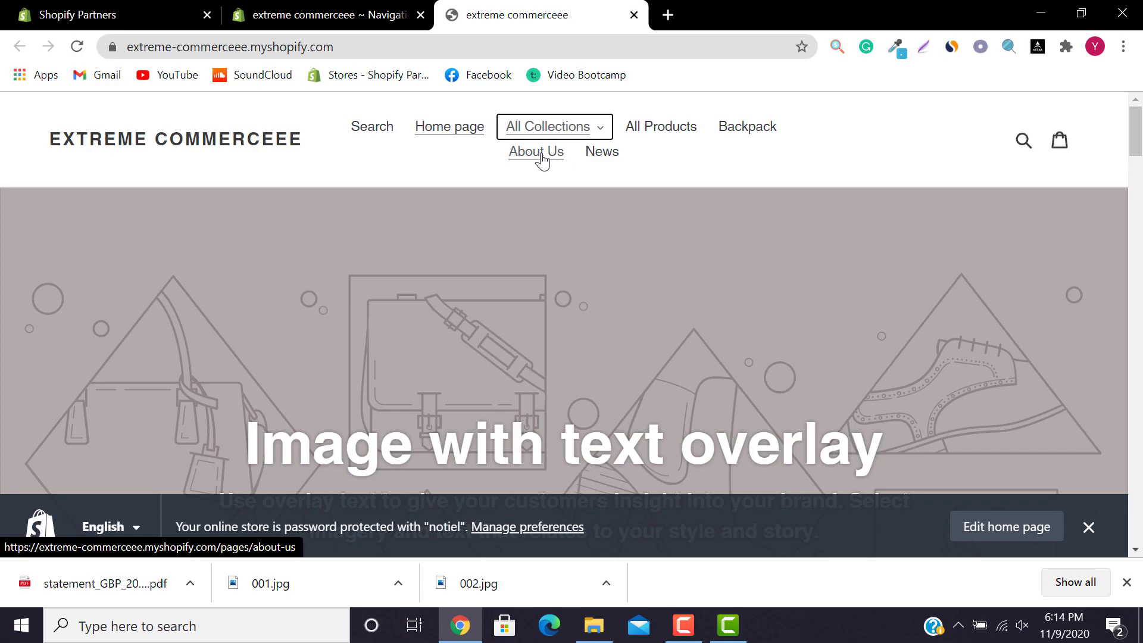
pyautogui.moveTo(1135, 131); pyautogui.dragTo(1134, 518)
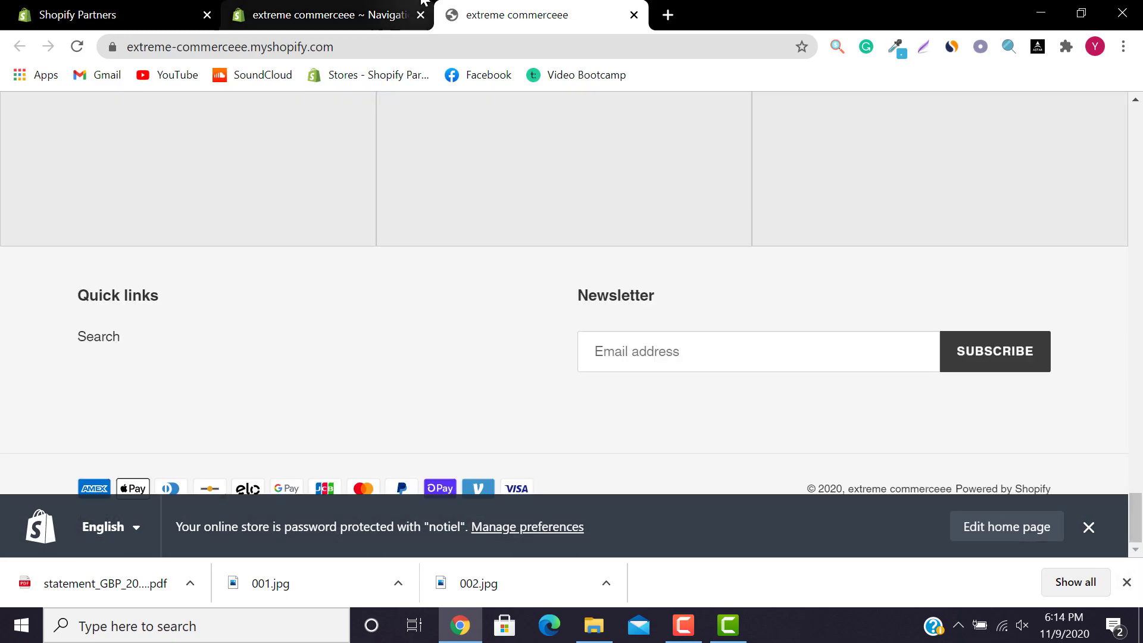
pyautogui.click(312, 5)
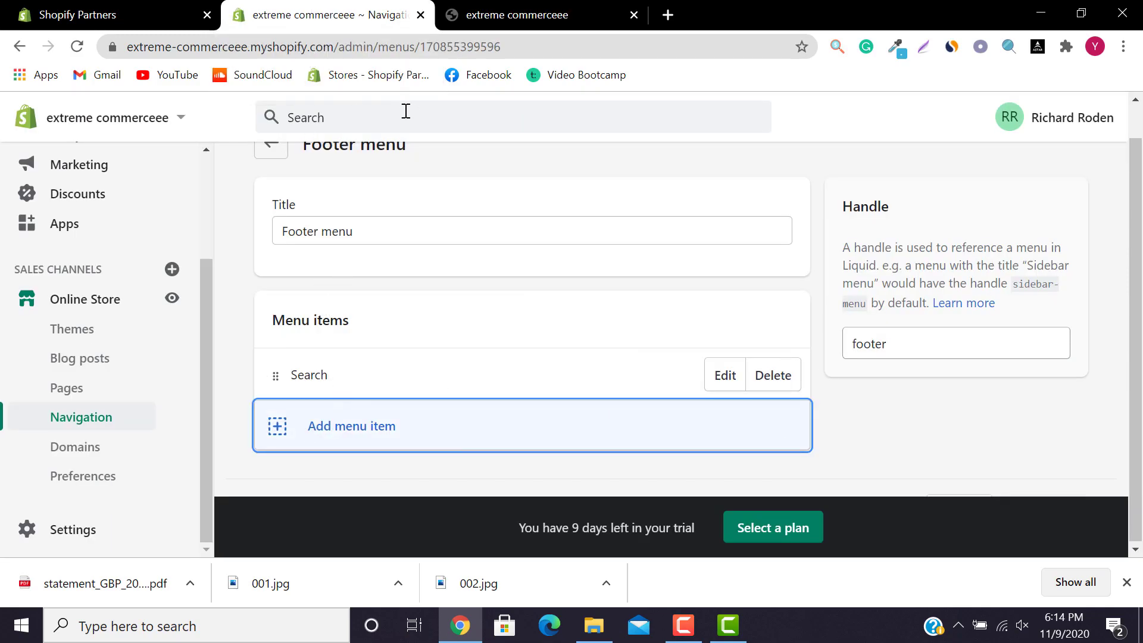
# Leave the Footer menu, view the blank form for adding a menu, and return to the Navigation overview
pyautogui.click(275, 152)
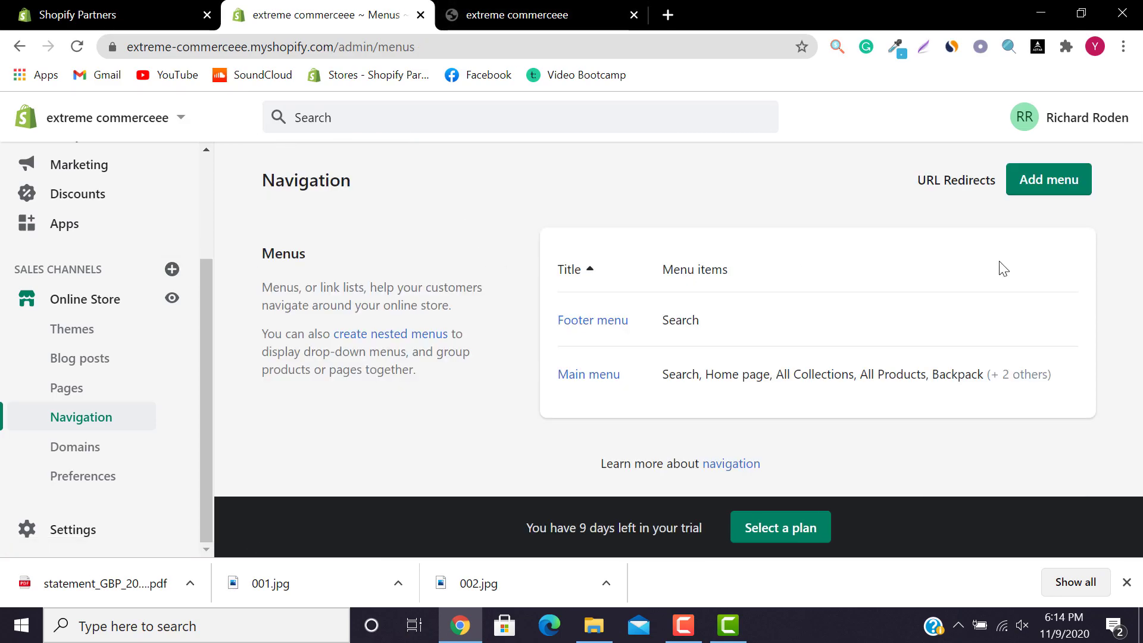
pyautogui.click(1050, 182)
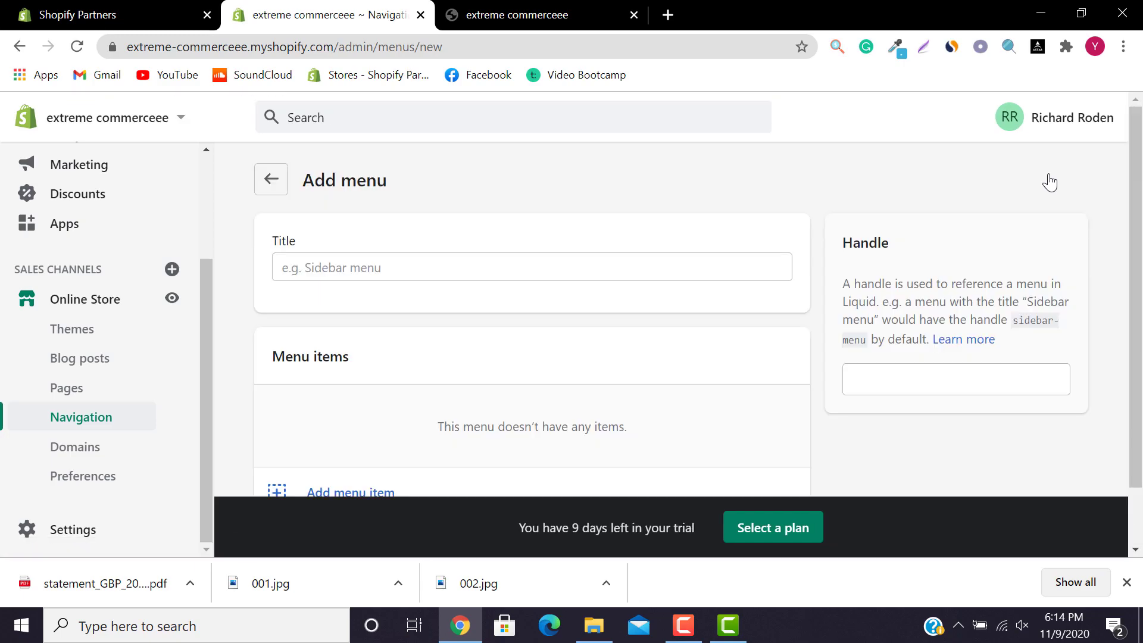
pyautogui.click(278, 172)
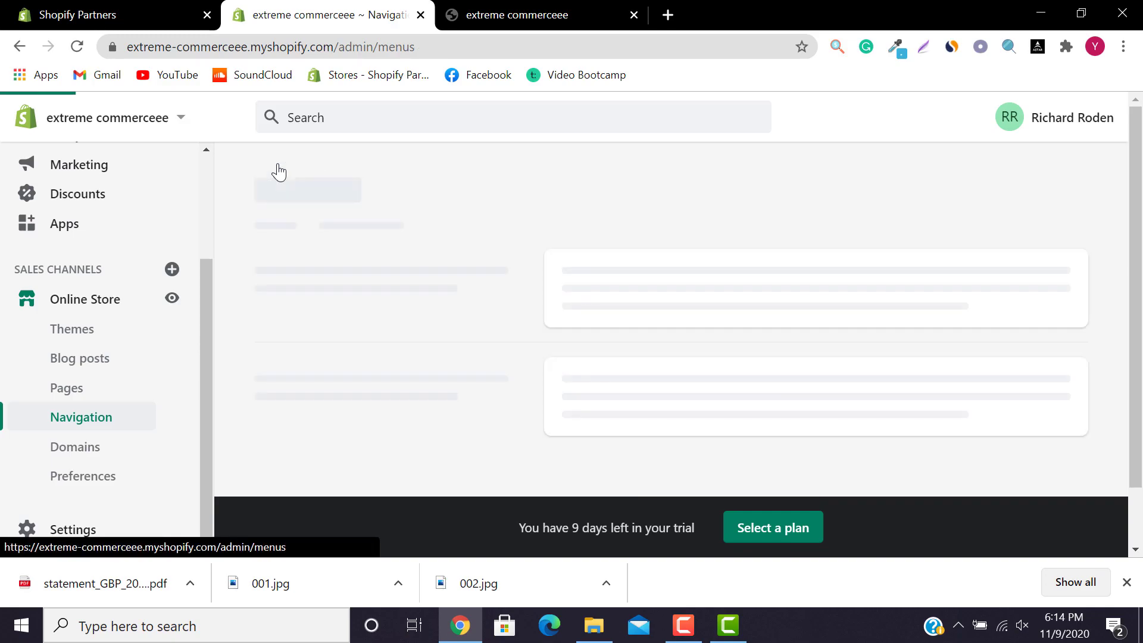
# Open the Main menu, review its list of menu items, and return to the Navigation overview
pyautogui.moveTo(1142, 233); pyautogui.dragTo(1141, 328)
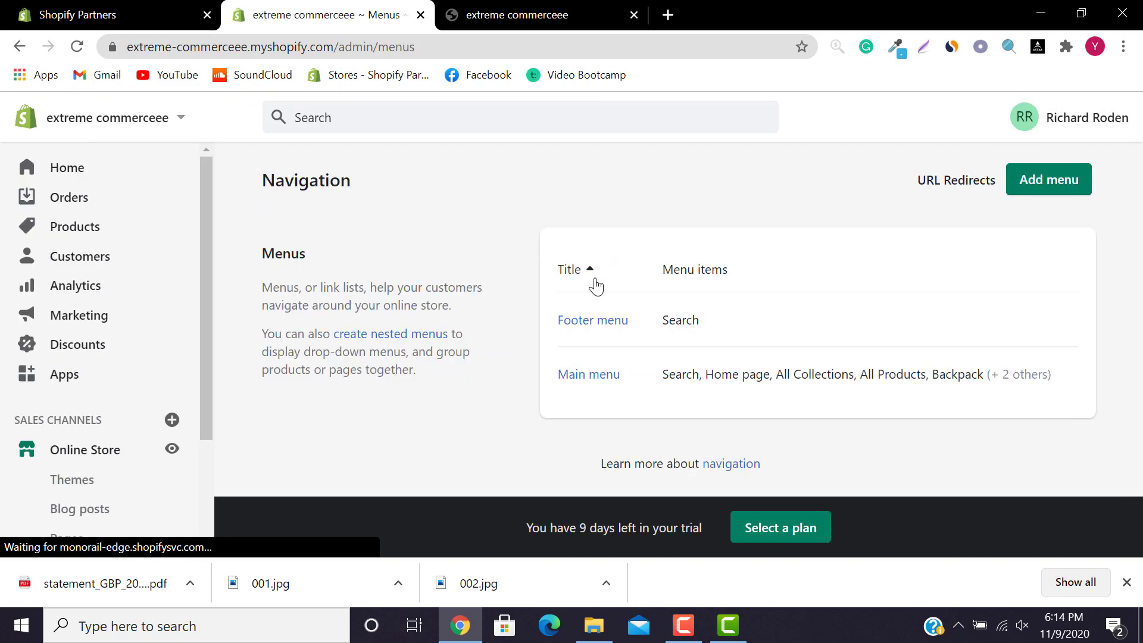
pyautogui.click(588, 375)
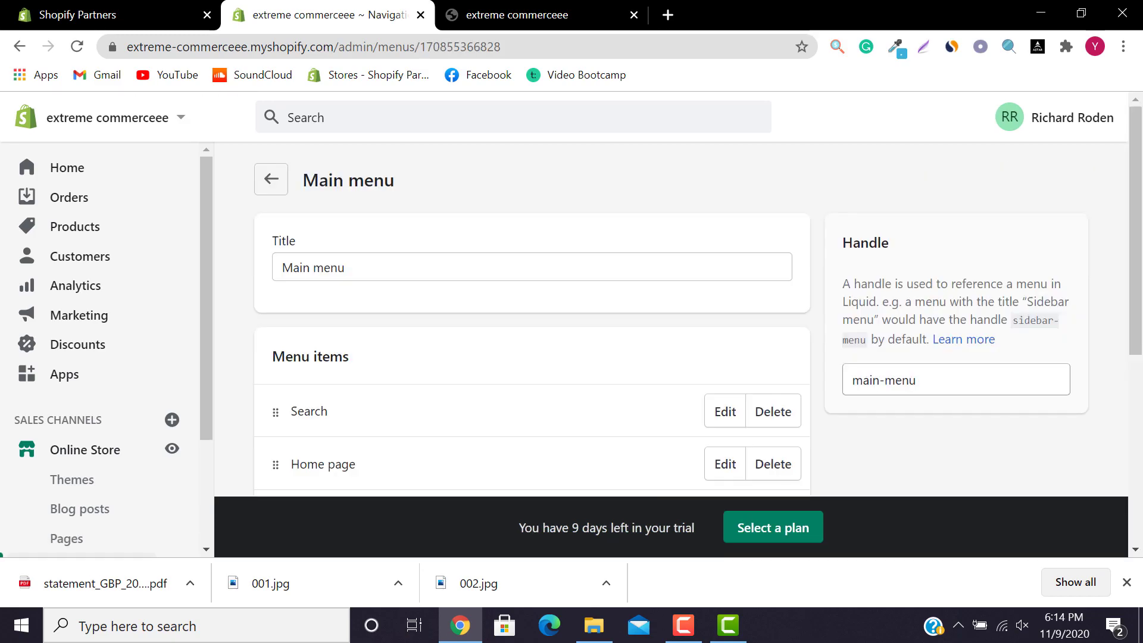
pyautogui.scroll(-6, 298, 159)
pyautogui.moveTo(1138, 524); pyautogui.dragTo(1140, 14)
pyautogui.click(285, 184)
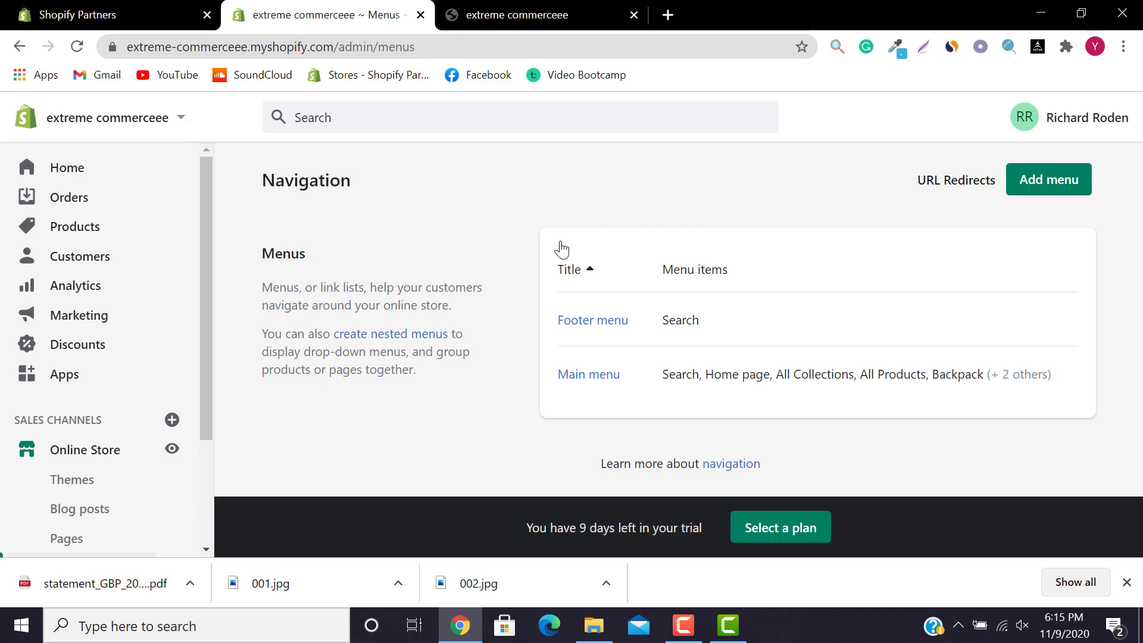
# View the header navigation at the top of the storefront home page and return to the admin's Navigation overview
pyautogui.moveTo(199, 262); pyautogui.dragTo(200, 377)
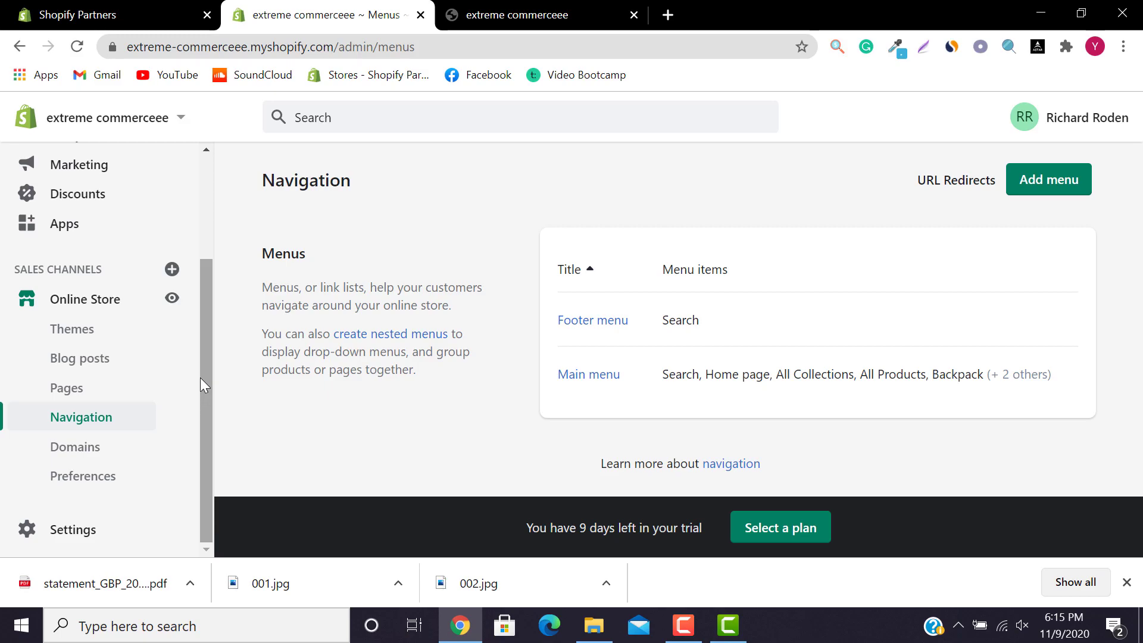
pyautogui.click(543, 8)
pyautogui.moveTo(1136, 518); pyautogui.dragTo(1137, 119)
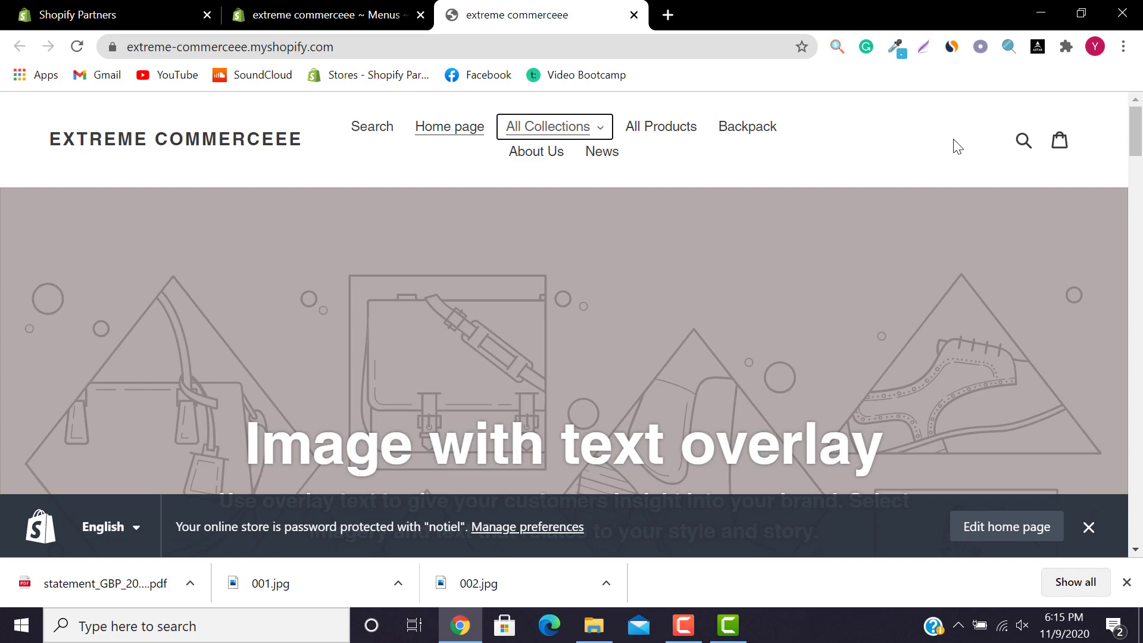
pyautogui.click(359, 8)
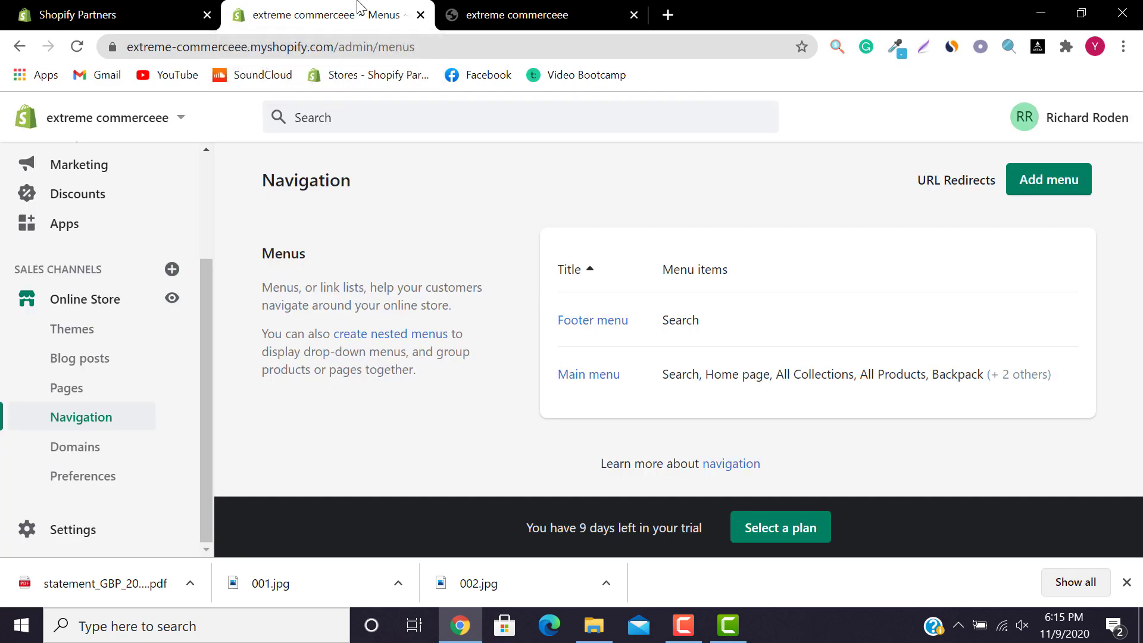